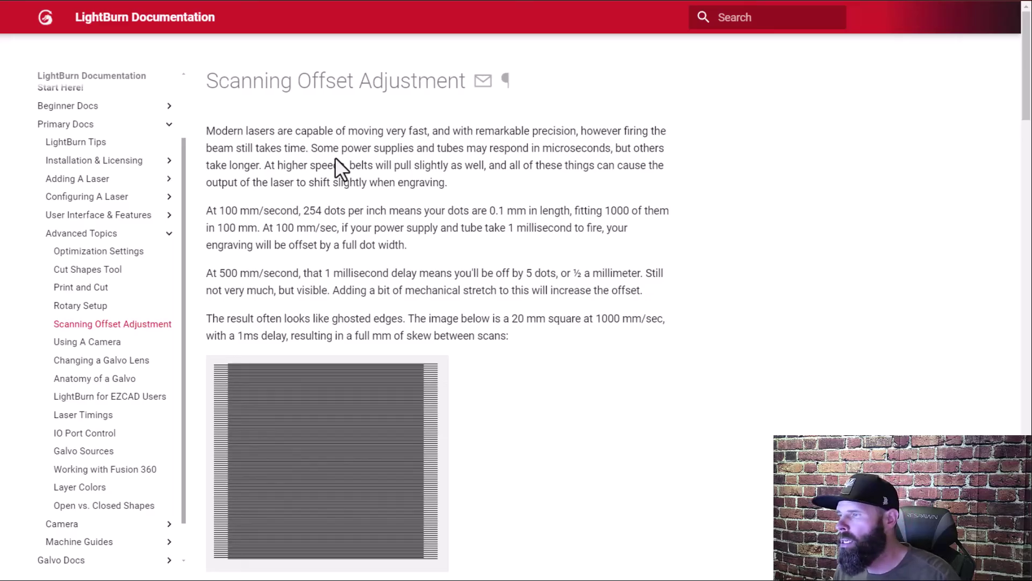
Step: Scroll through the Scanning Offset Adjustment article and its ghosted-edges example square
scroll(282, 214, down, 2)
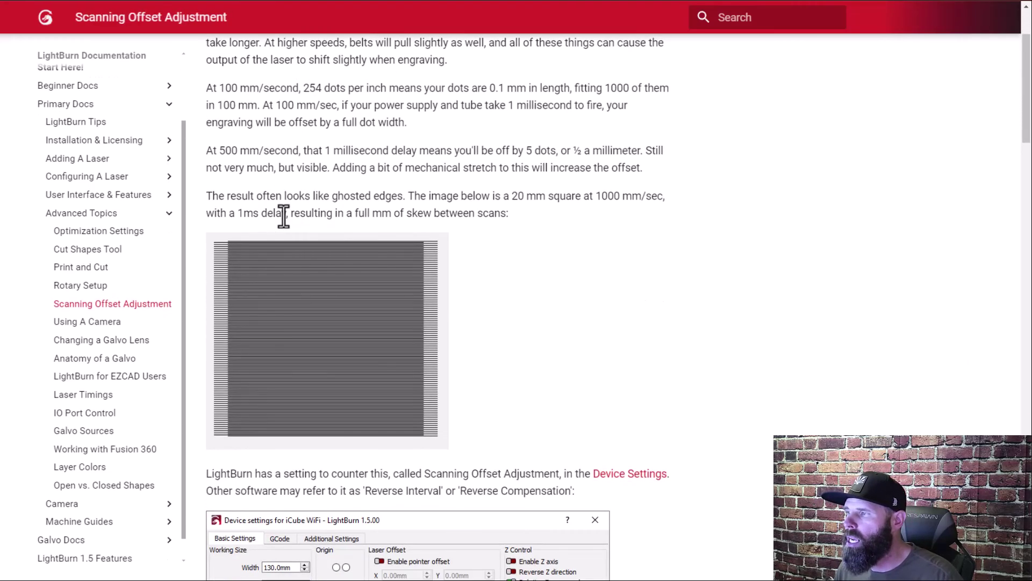
scroll(284, 215, down, 1)
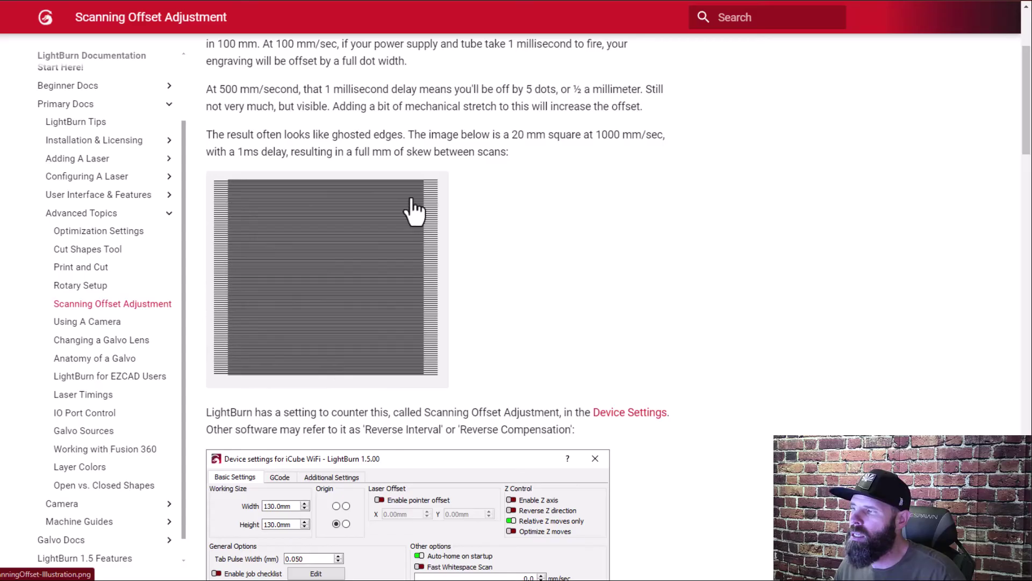
scroll(414, 212, down, 10)
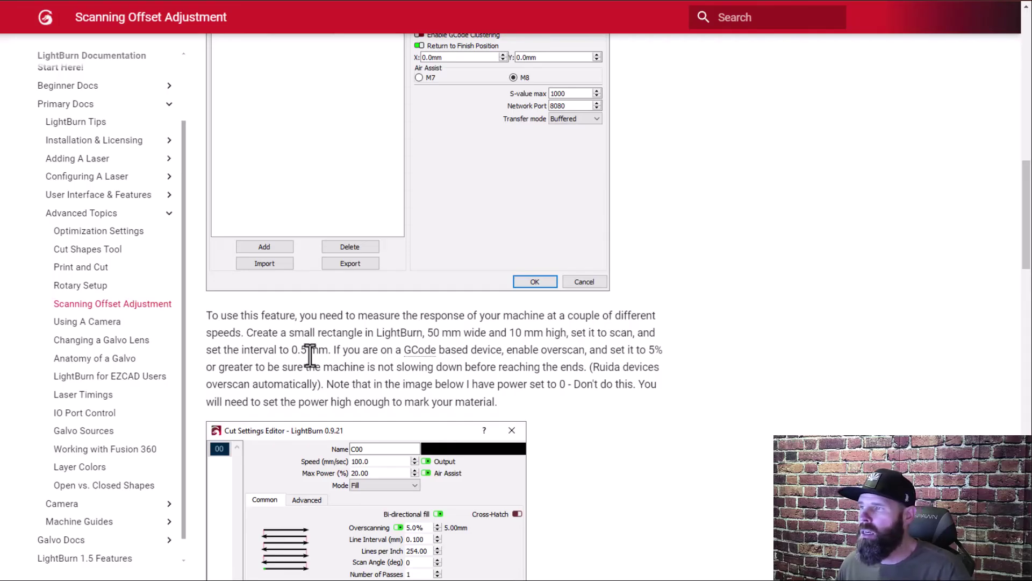
scroll(311, 356, up, 10)
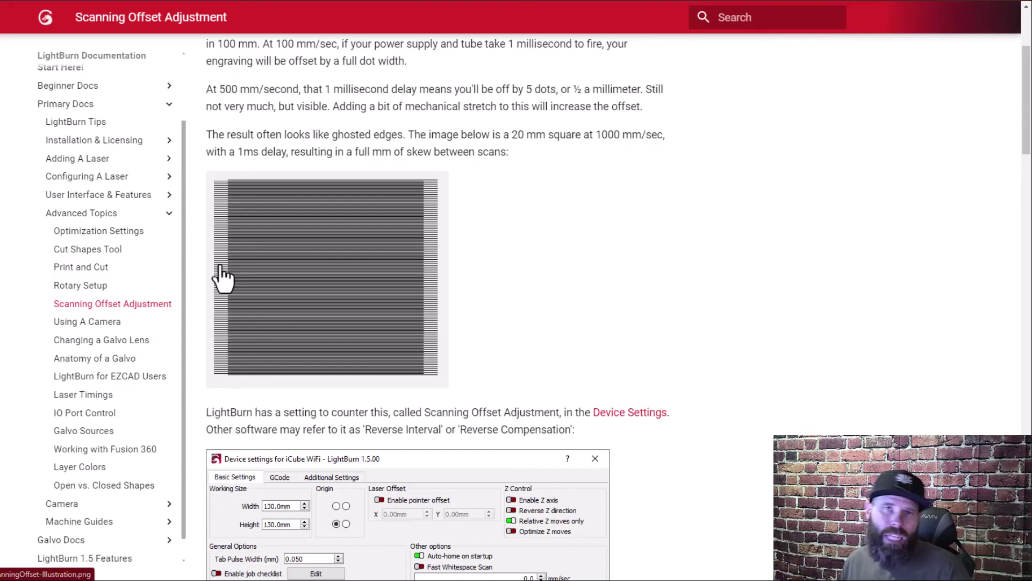
Step: Scroll down to the Device Settings and Cut Settings Editor screenshots and read the test instructions
scroll(223, 277, down, 9)
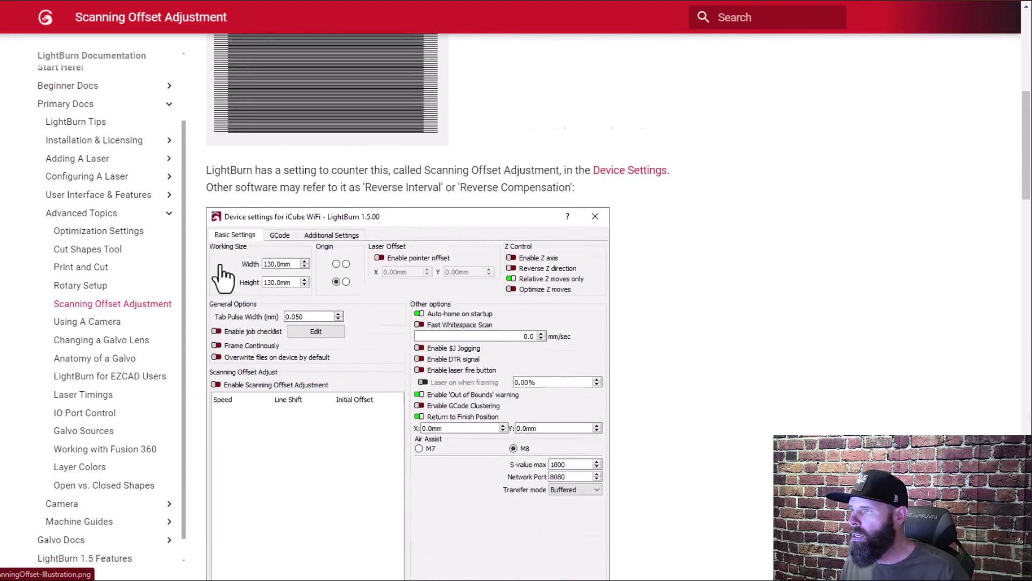
scroll(223, 277, up, 4)
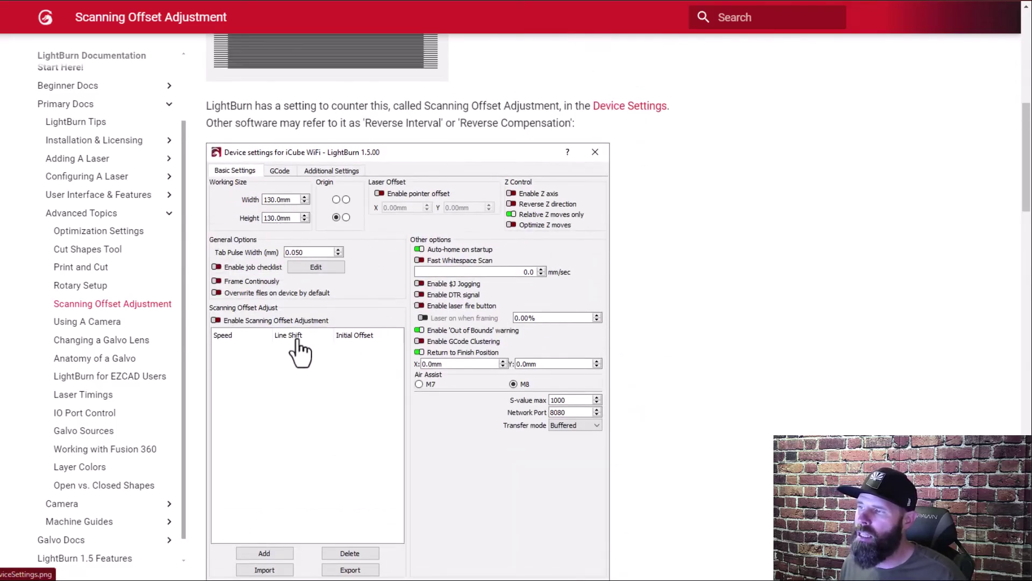
scroll(296, 350, down, 2)
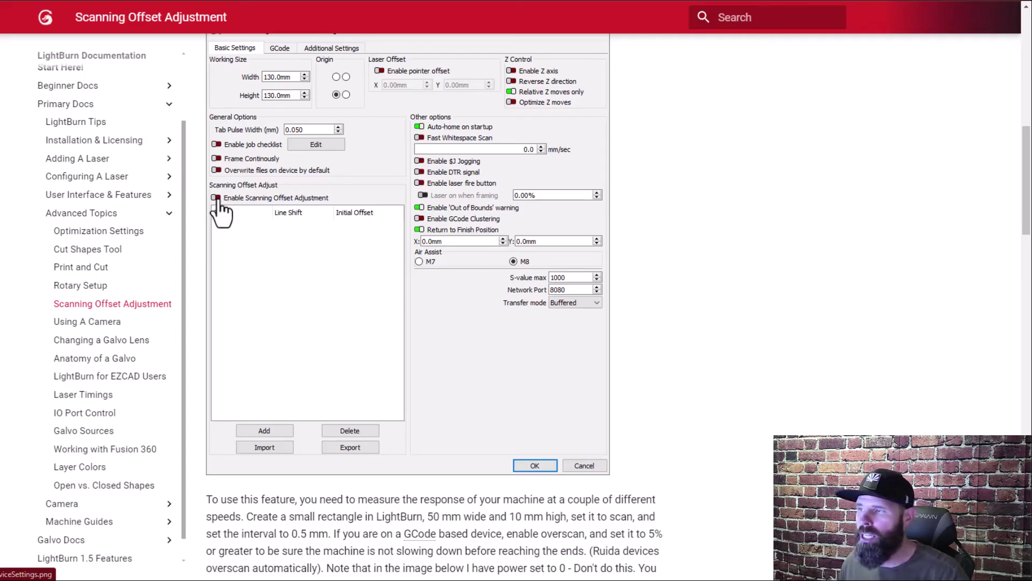
scroll(221, 215, down, 8)
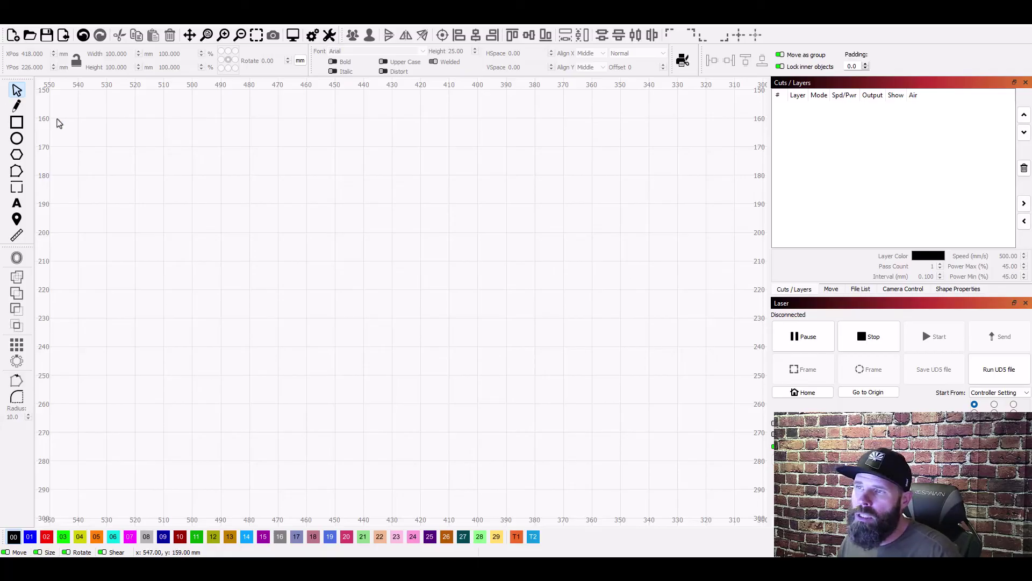
Step: Draw a rectangle, size it to a 100 mm square, and move it to the canvas centre
click(17, 123)
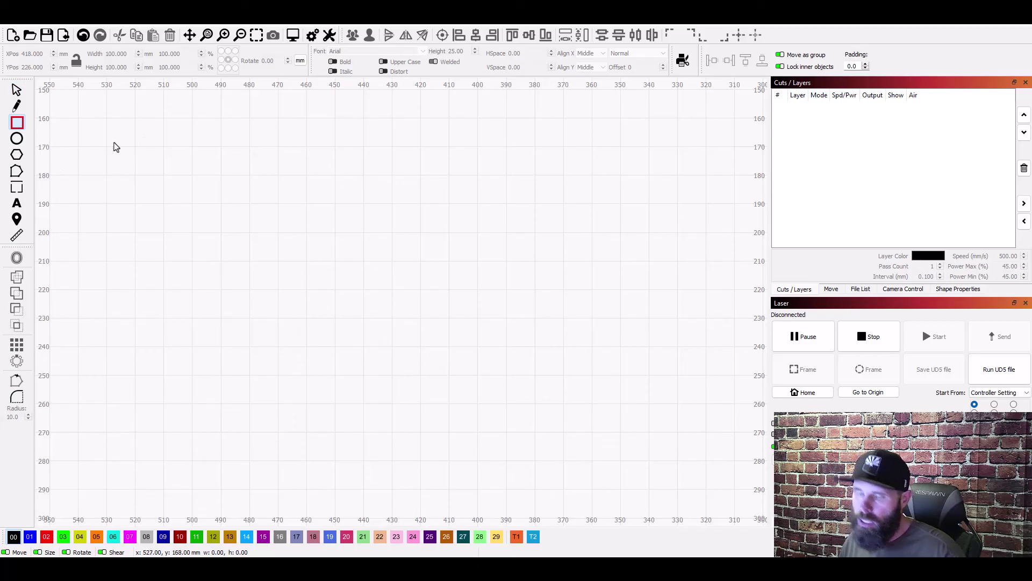
mouse_move(89, 112)
mouse_down()
mouse_move(150, 187)
mouse_move(164, 187)
mouse_up()
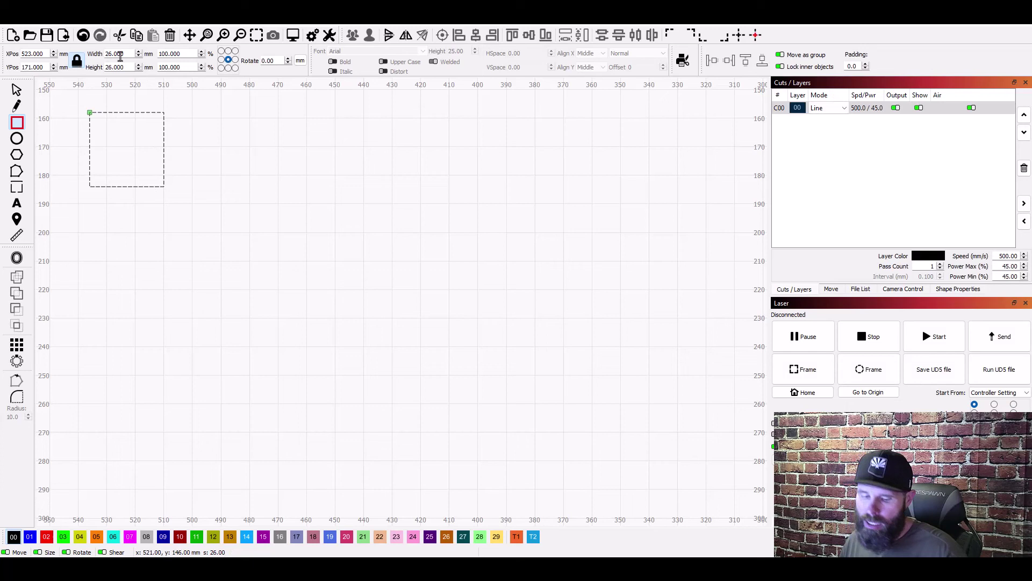
double_click(120, 54)
text(100)
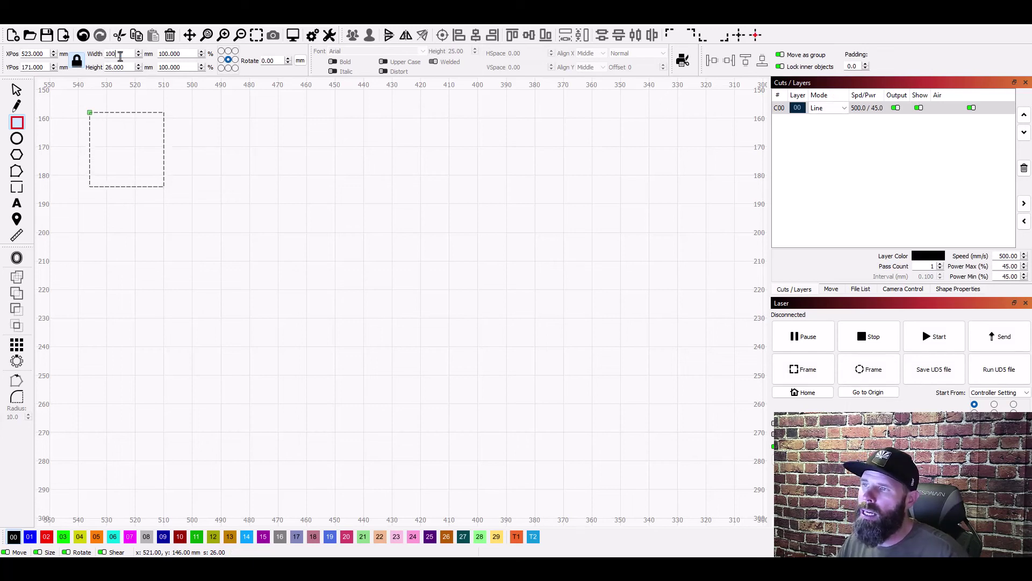
key(Tab)
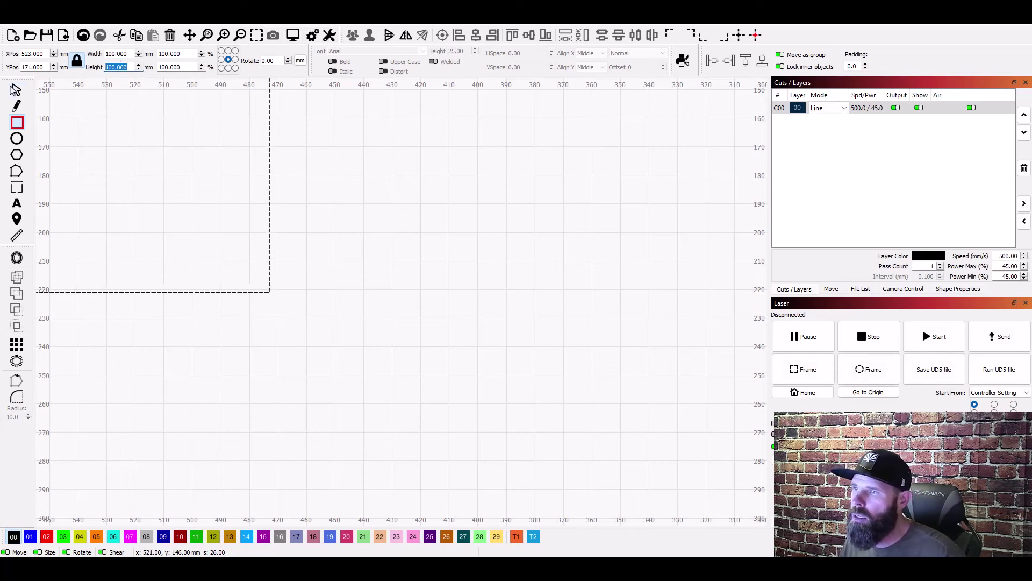
click(16, 90)
drag(123, 154, 389, 295)
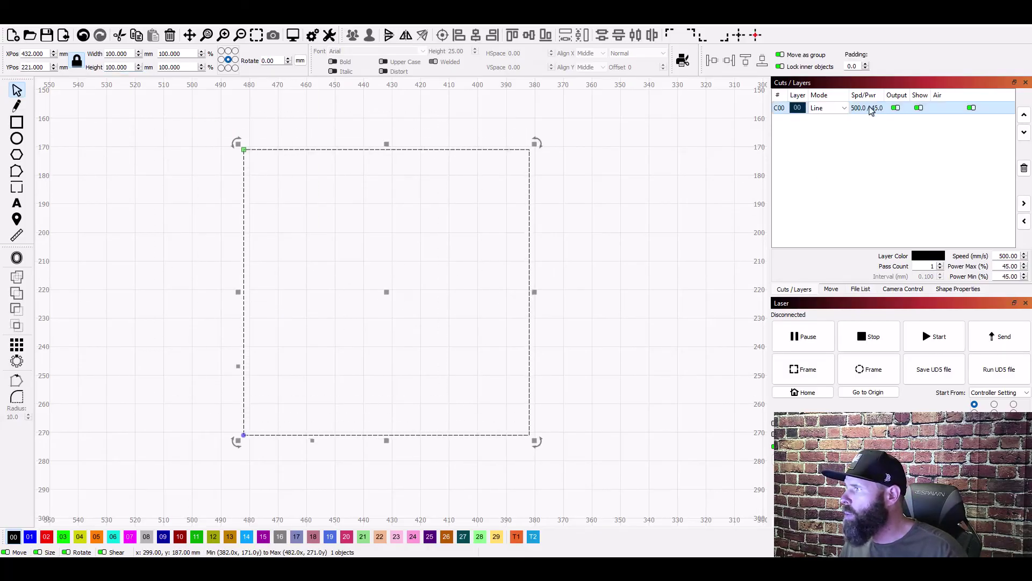
Step: Set layer C00's speed to 100 mm/s and maximum power to 30%
double_click(863, 109)
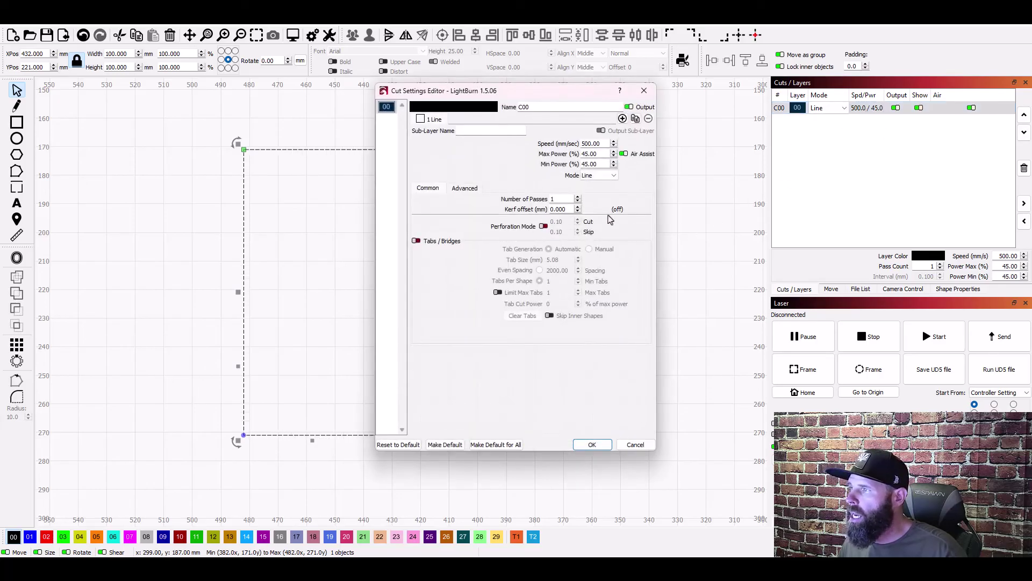
triple_click(601, 144)
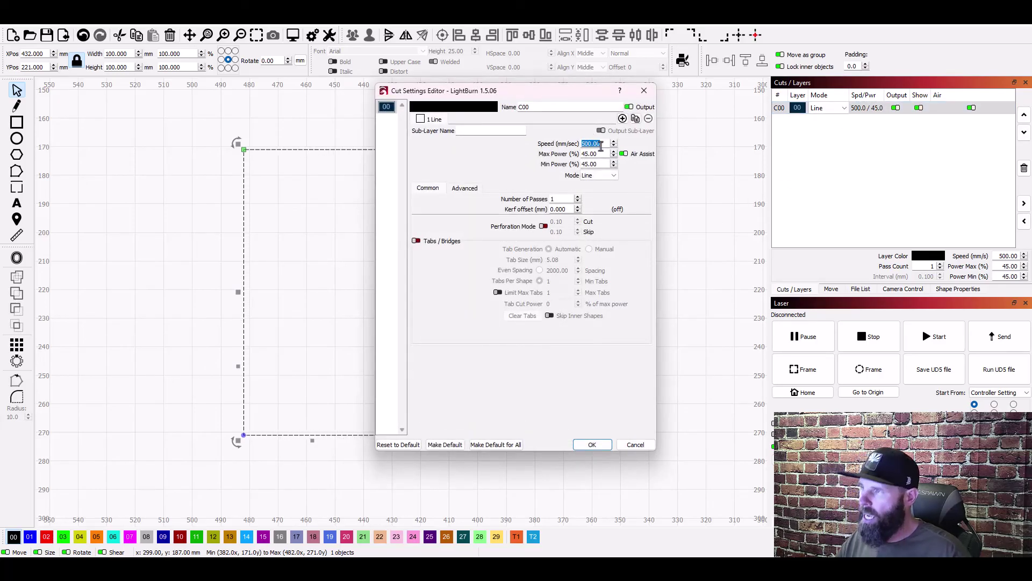
text(100)
key(Tab)
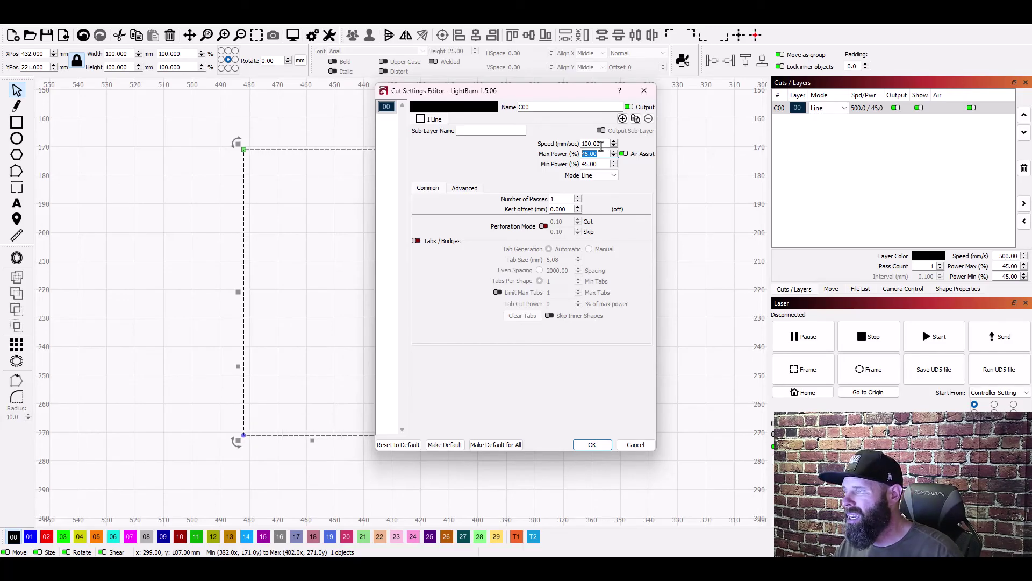
text(30)
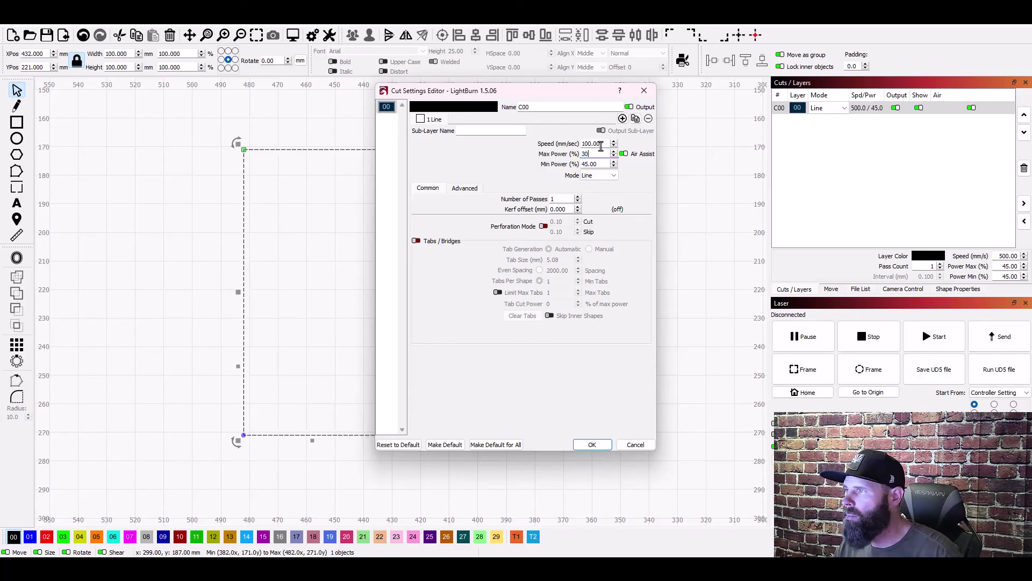
key(Tab)
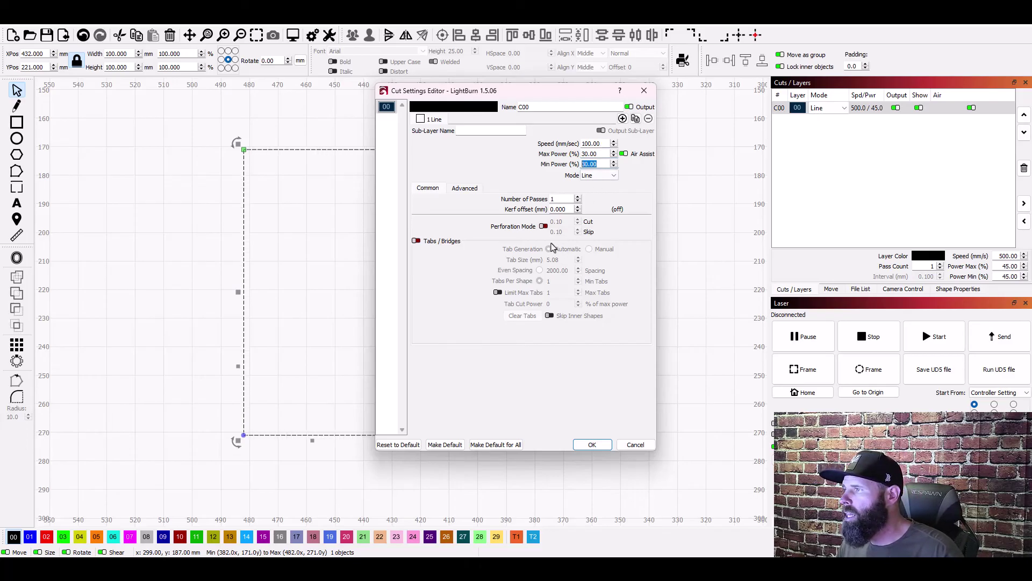
Step: Switch layer C00 to Fill mode, change its line interval, and apply the settings
click(598, 176)
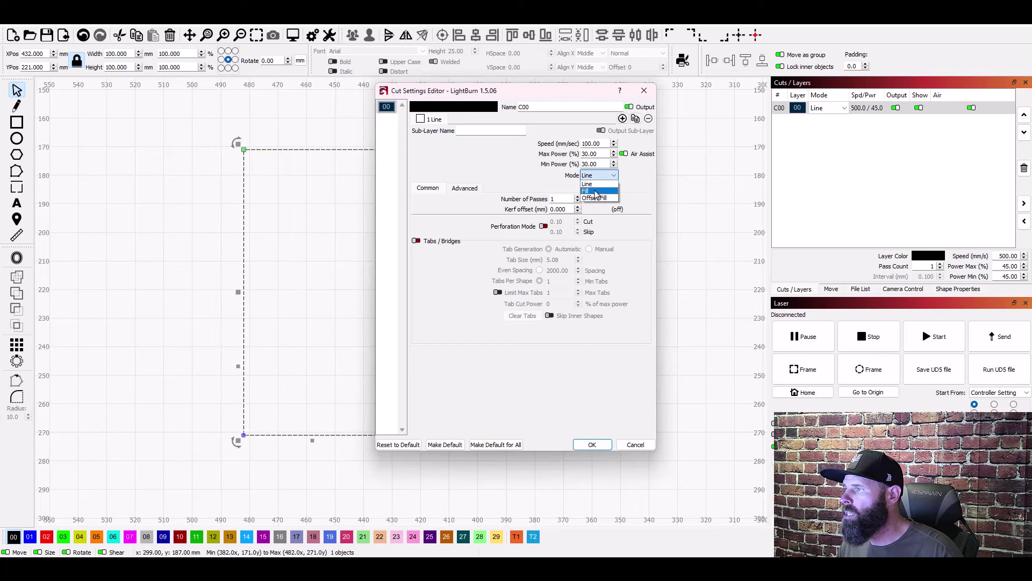
click(588, 192)
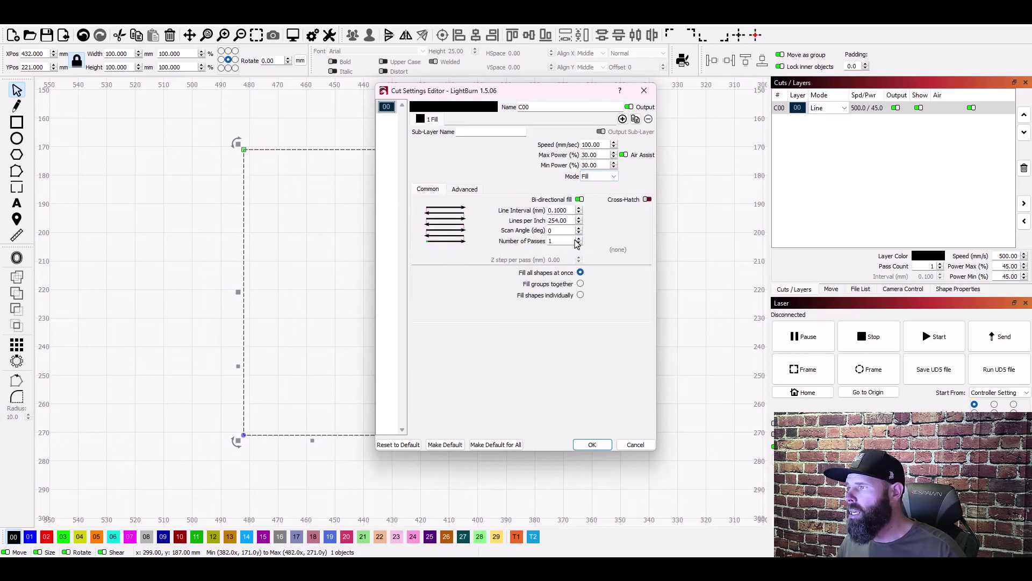
double_click(562, 210)
click(564, 210)
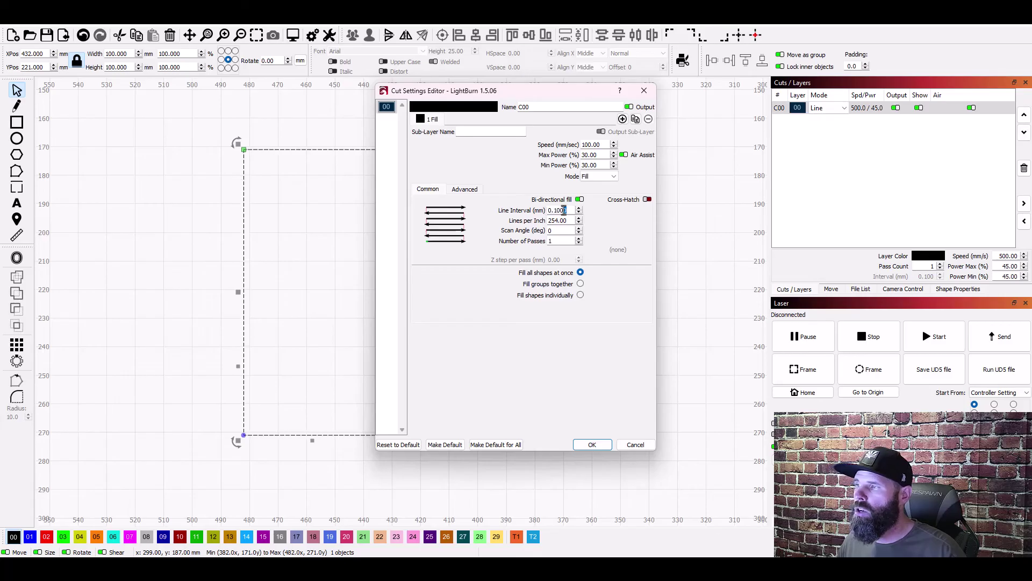
drag(564, 211, 536, 210)
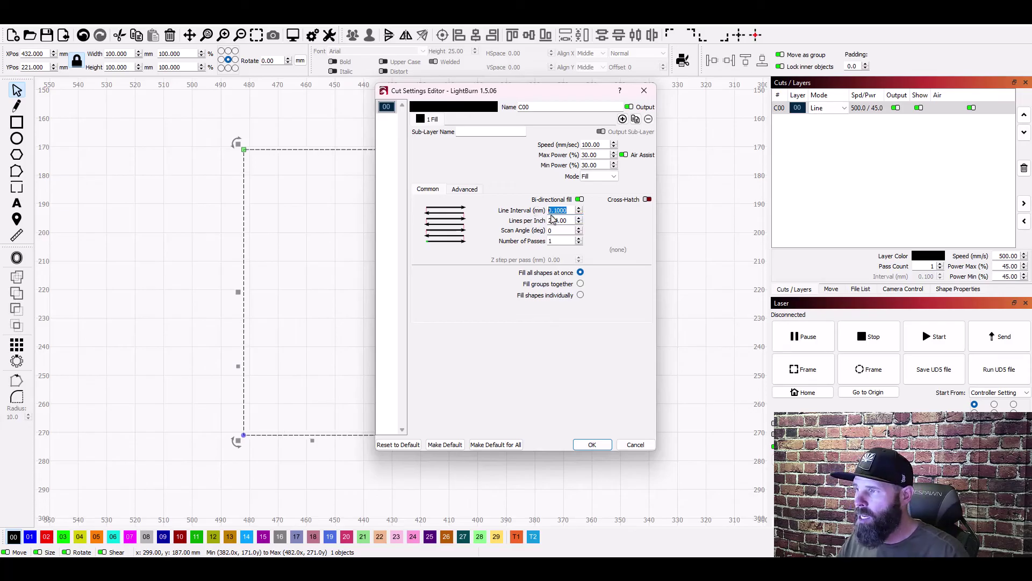
text(1)
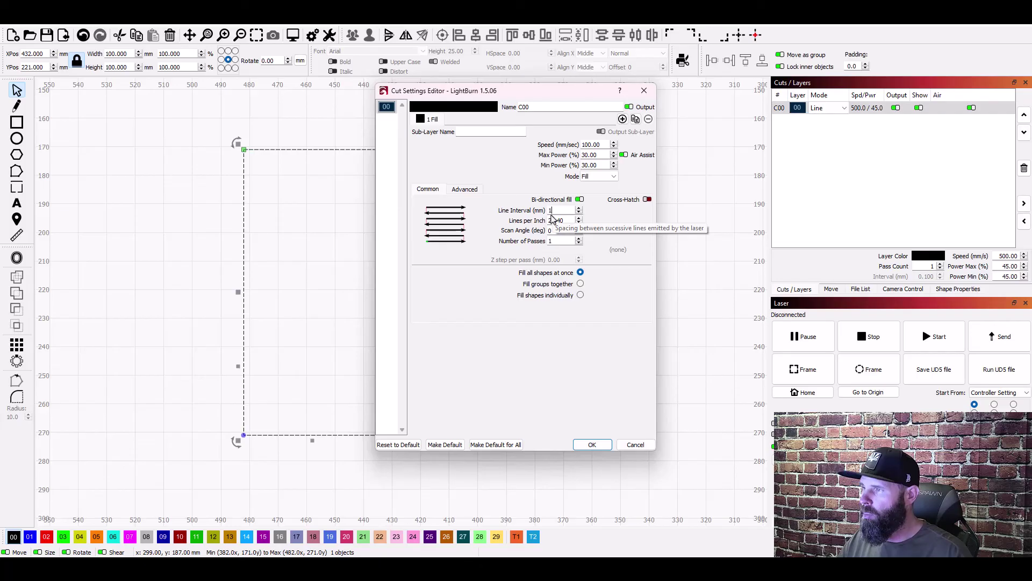
text(.5)
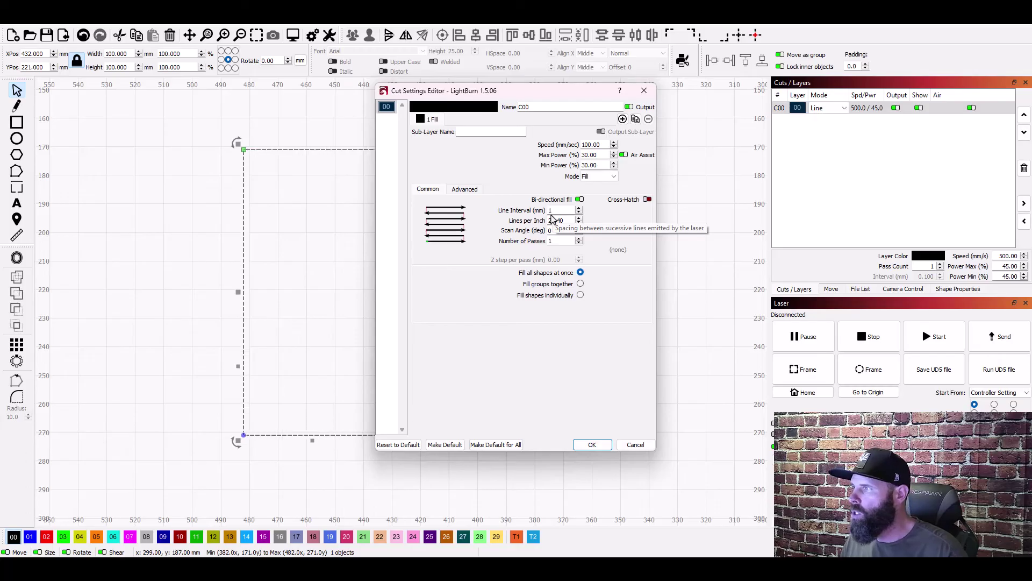
key(Return)
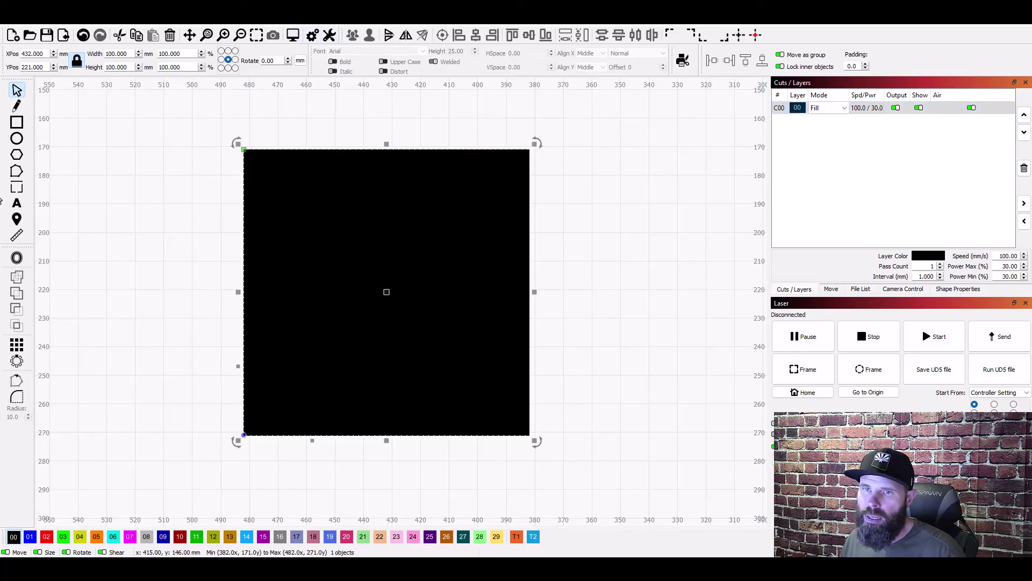
drag(0, 135, 328, 125)
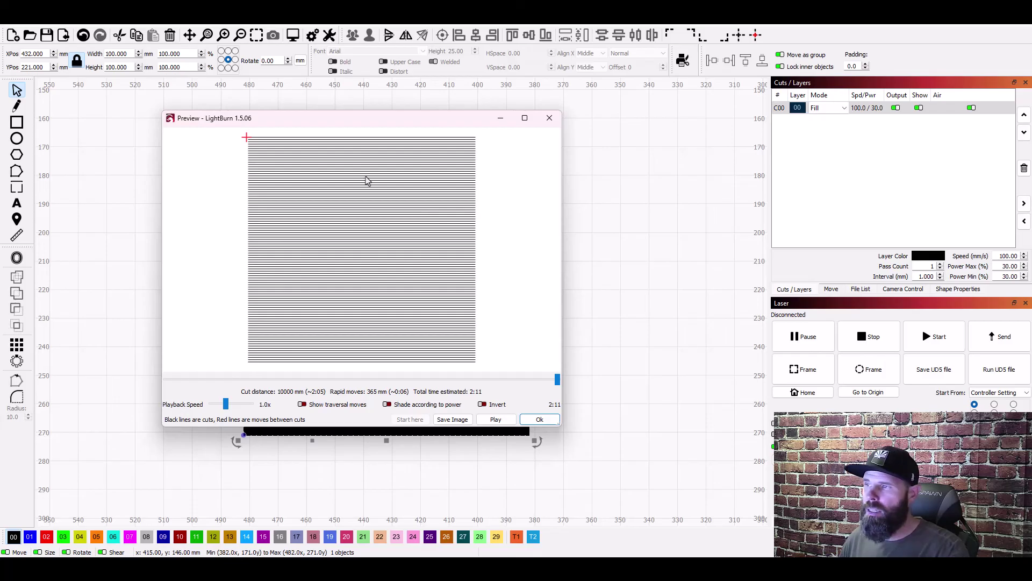
scroll(333, 154, up, 5)
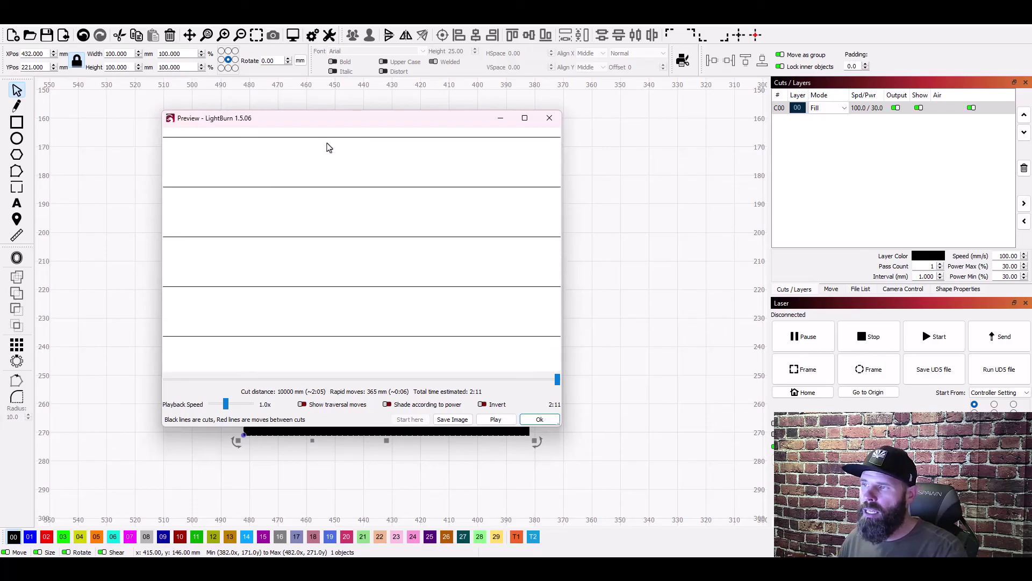
scroll(329, 148, down, 5)
scroll(328, 148, up, 4)
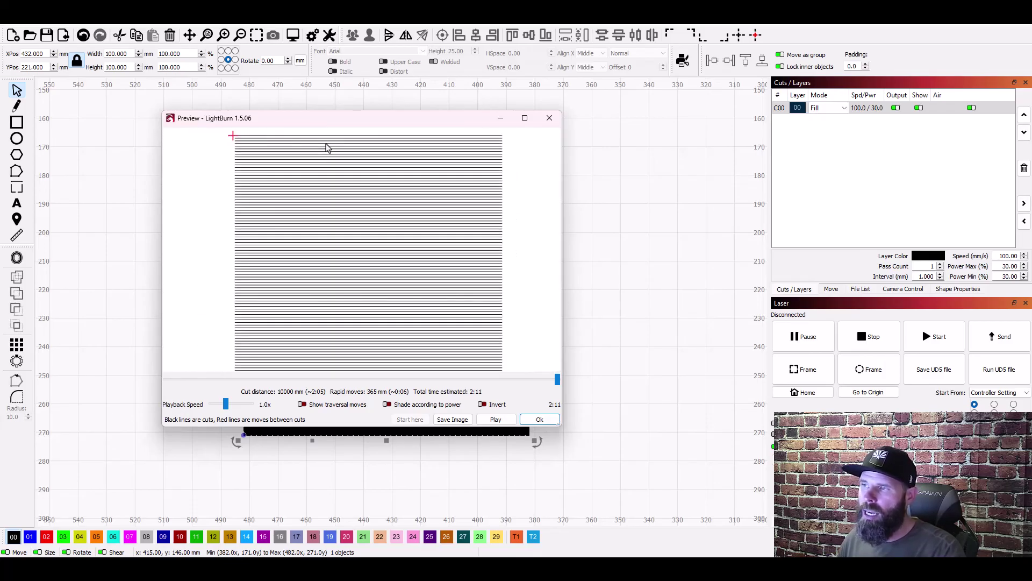
scroll(328, 148, down, 3)
scroll(328, 148, down, 1)
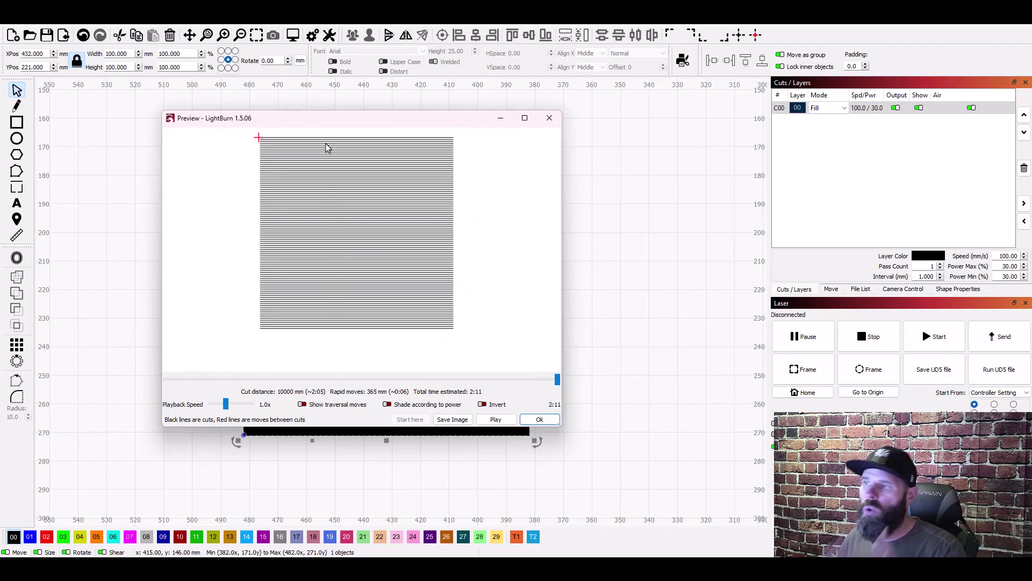
scroll(328, 148, up, 1)
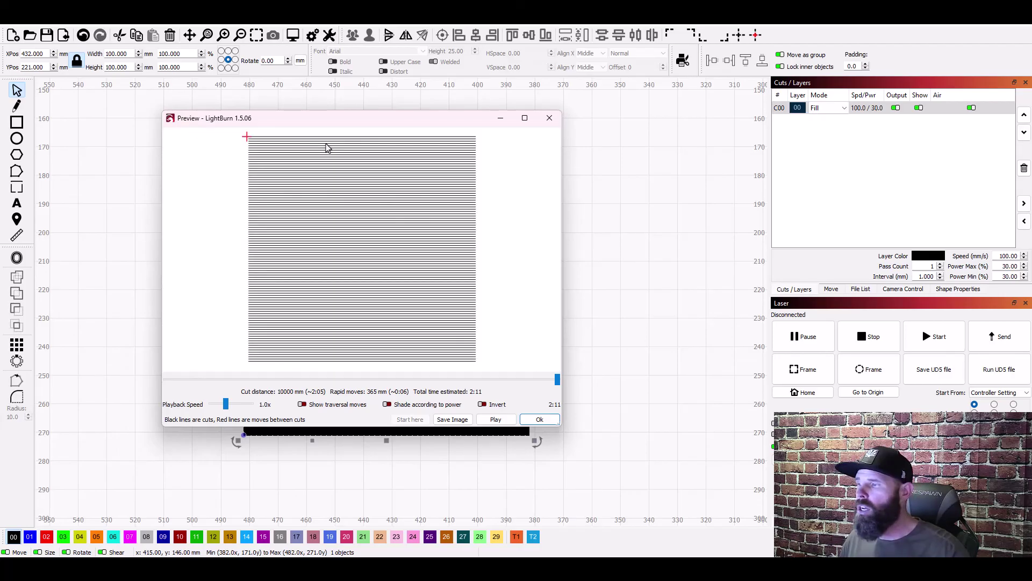
click(540, 419)
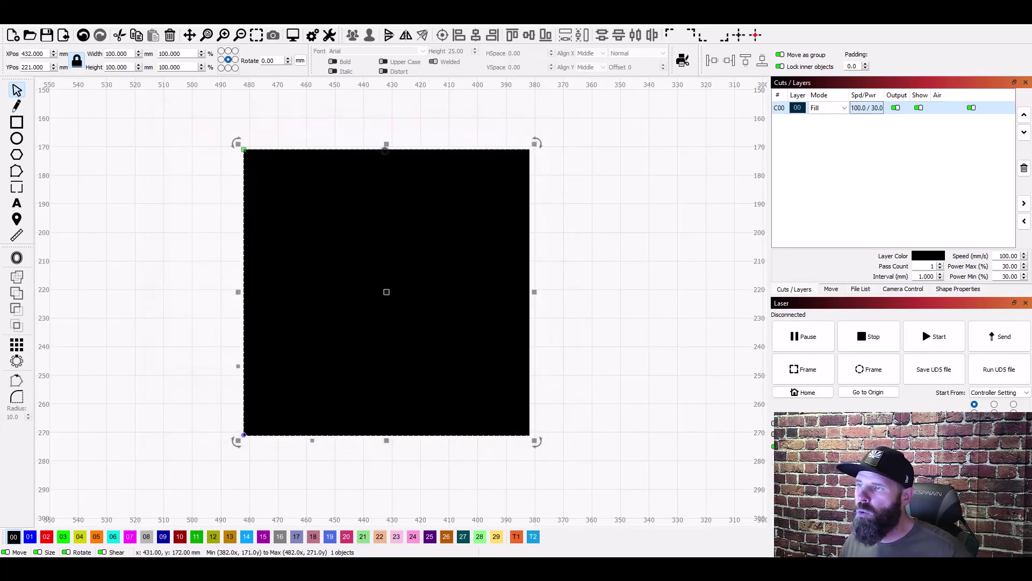
Step: Create a grid array of the square with 4 Y rows, forming a column of four squares
scroll(180, 148, down, 1)
scroll(180, 148, down, 2)
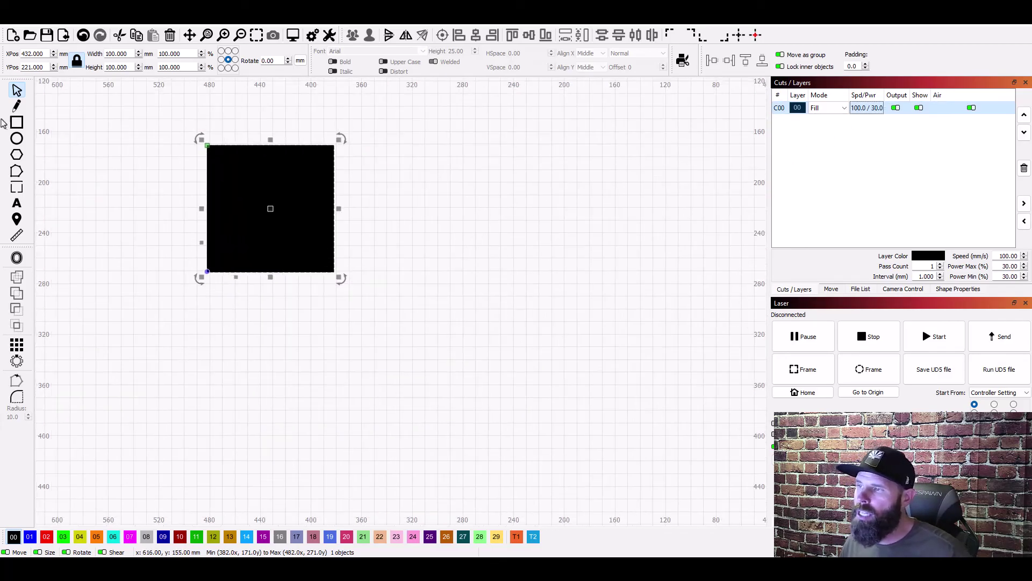
click(22, 123)
click(246, 214)
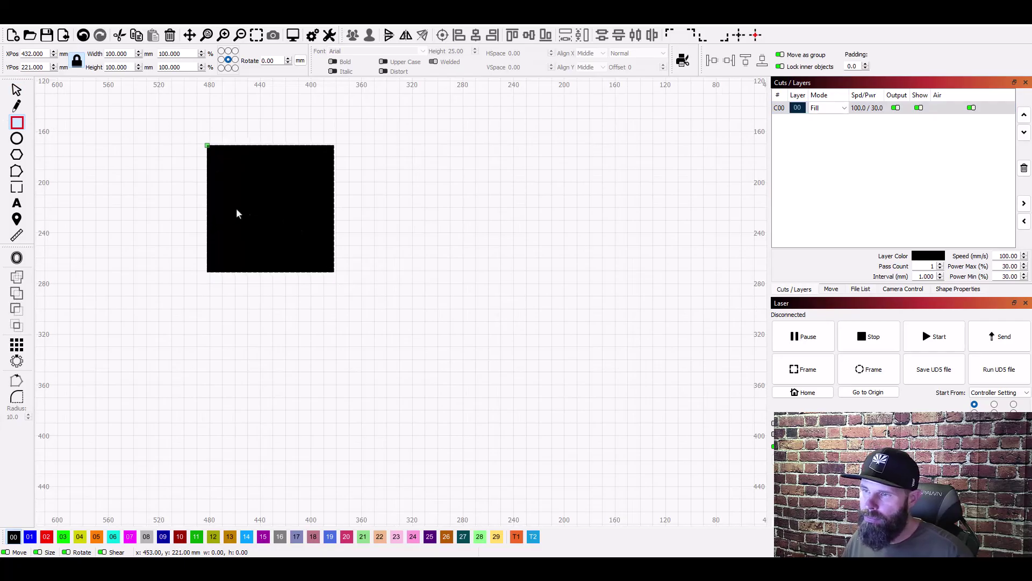
click(16, 345)
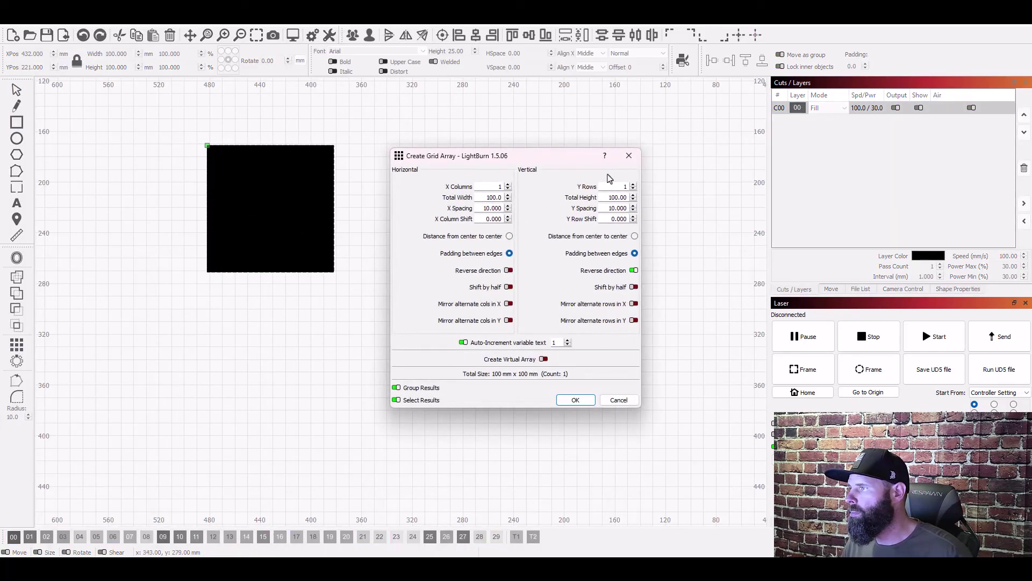
click(634, 185)
click(634, 184)
click(634, 184)
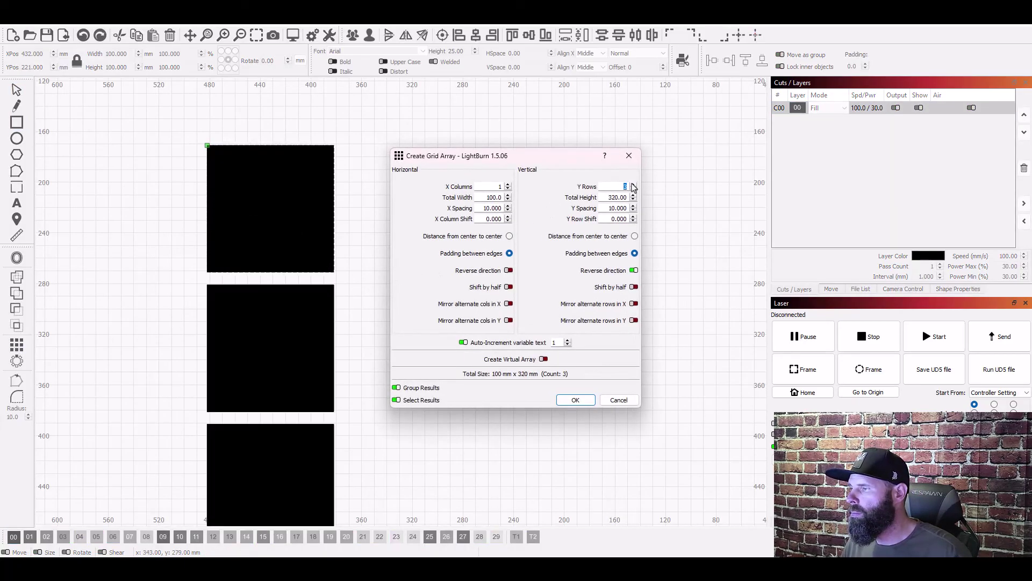
click(575, 400)
scroll(429, 253, down, 3)
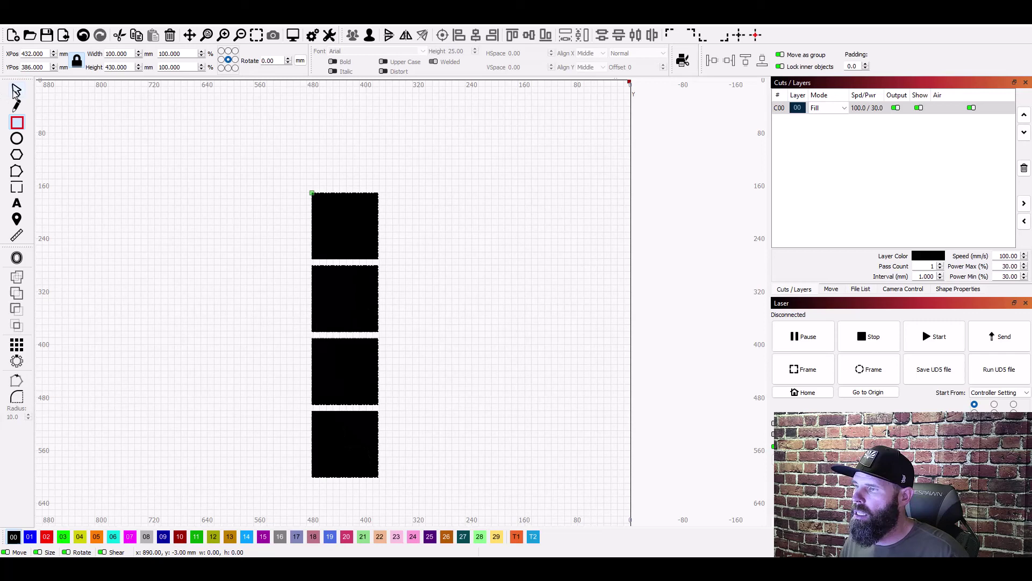
Step: Ungroup the four-square column into separate squares with Ctrl+U
click(17, 90)
click(177, 261)
click(339, 295)
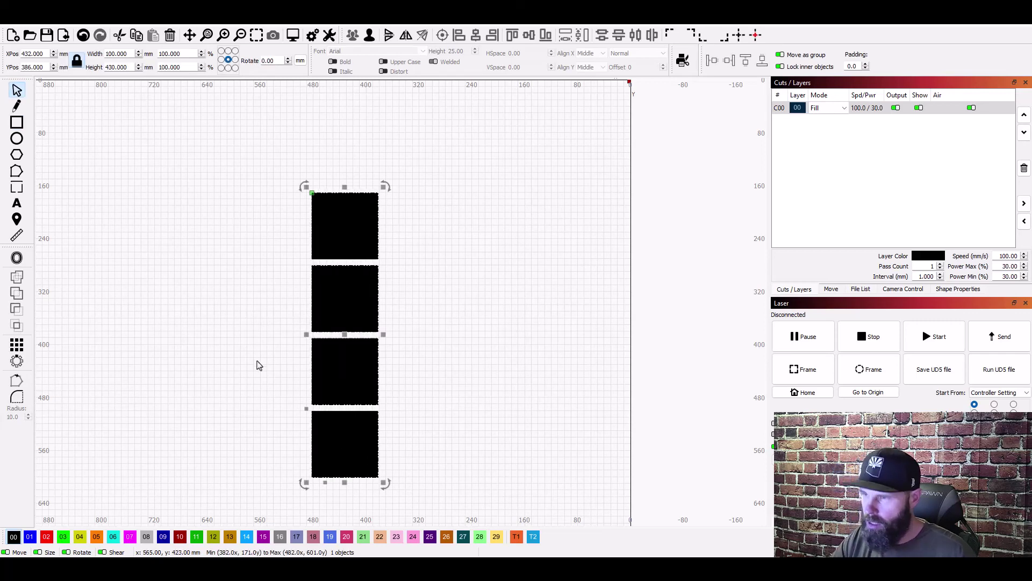
key(ctrl+u)
click(257, 365)
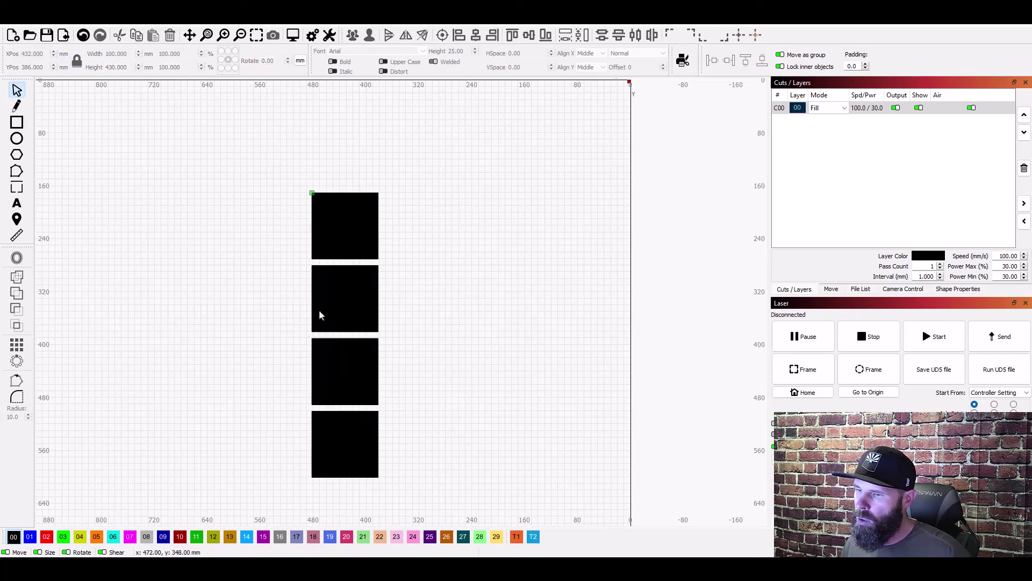
Step: Put squares two, three and four on layers C01 (blue), C02 (red) and C03 (green)
click(318, 313)
click(31, 536)
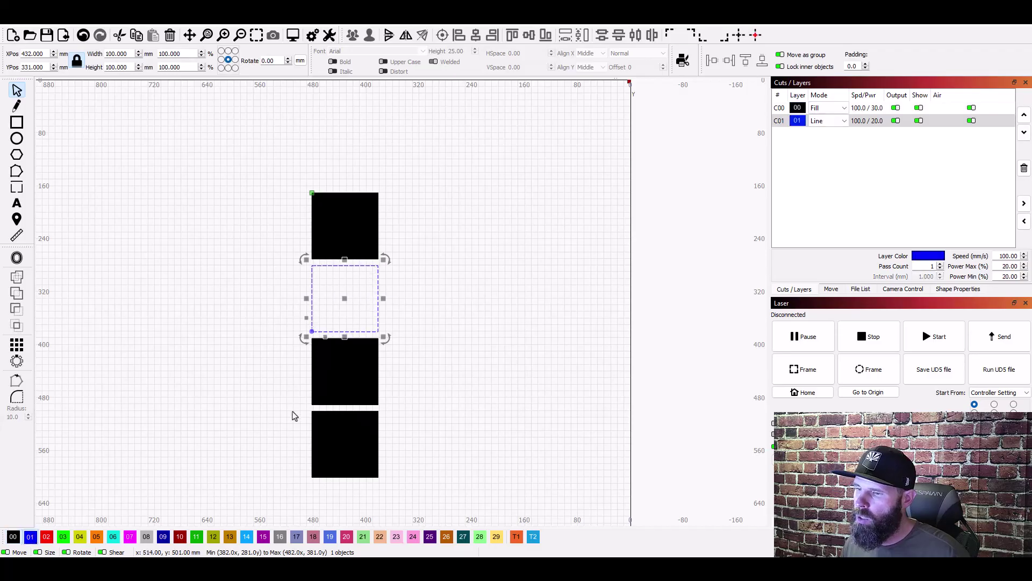
click(331, 387)
click(47, 536)
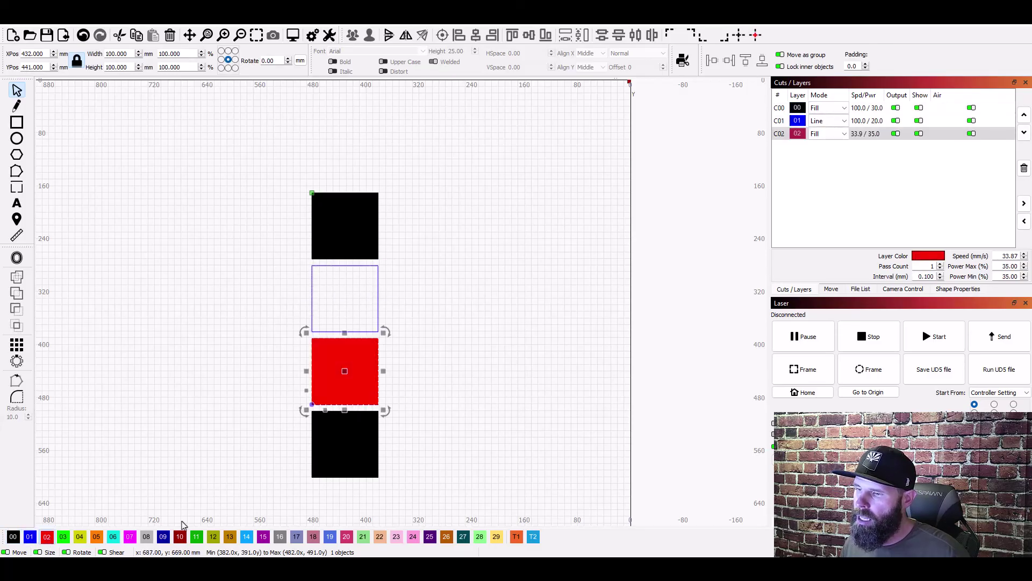
click(344, 440)
click(63, 536)
click(118, 425)
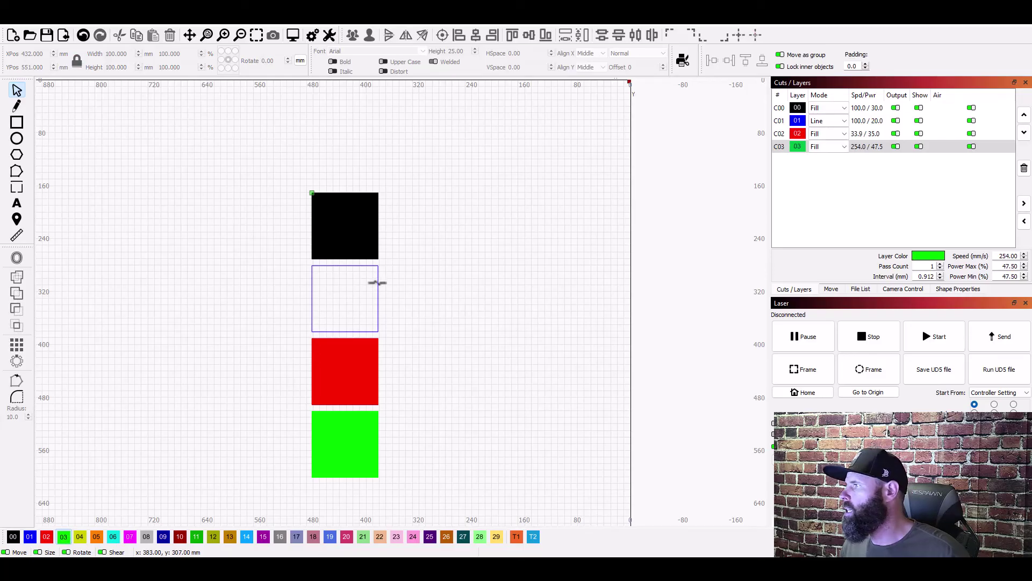
click(378, 283)
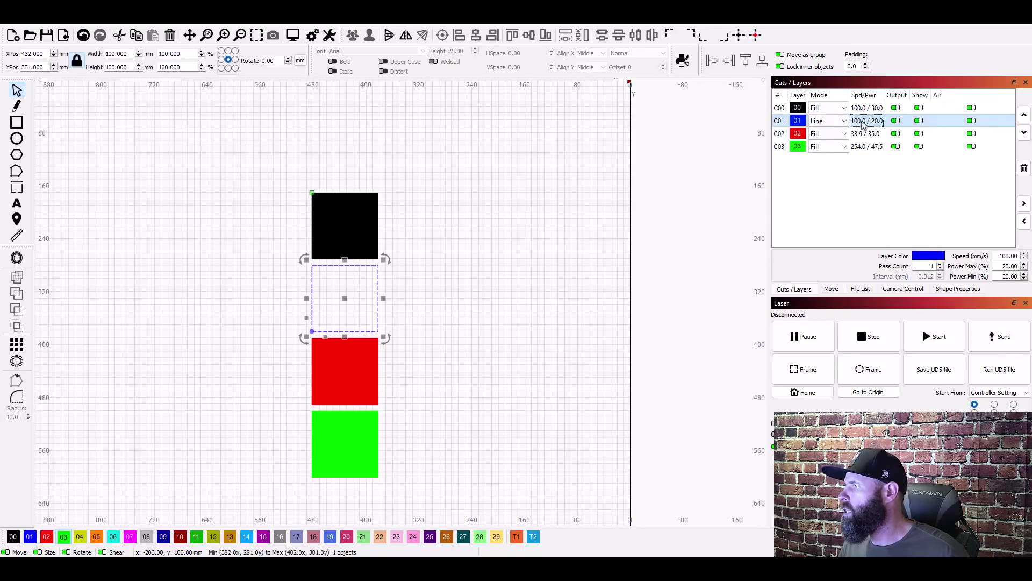
Step: Give layer C01 300 mm/s speed, 30% max and min power, and Fill mode
double_click(868, 123)
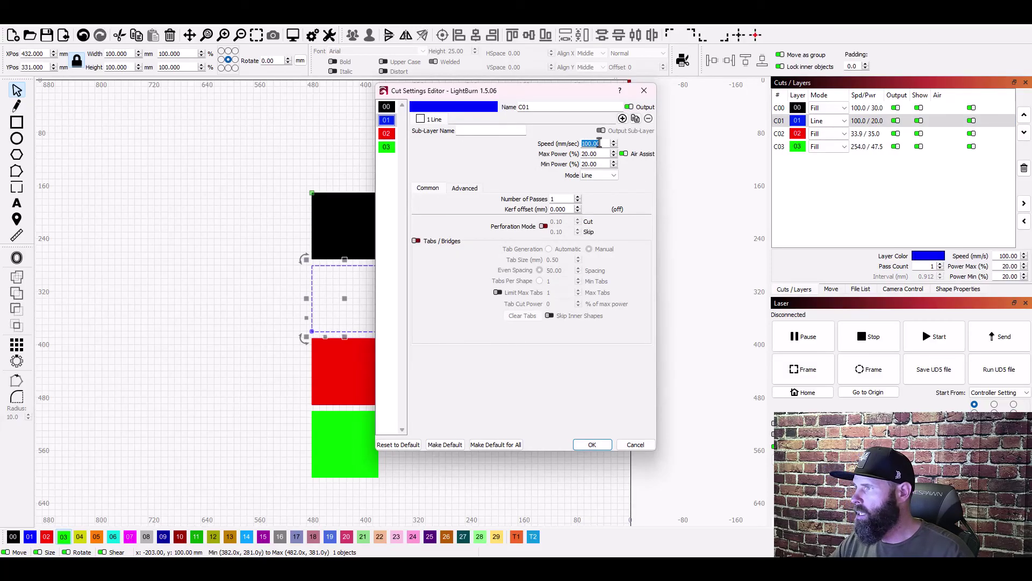
text(30)
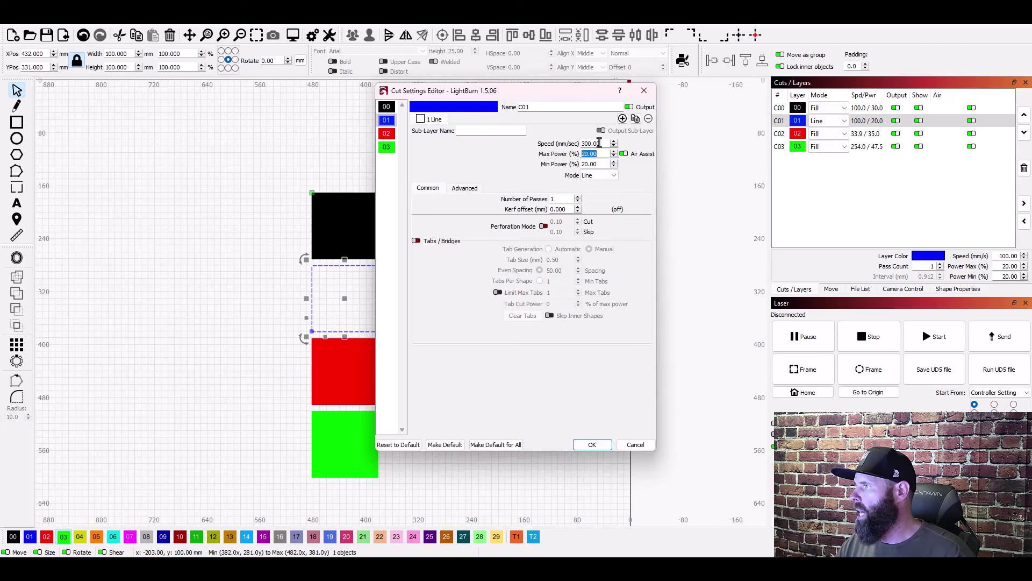
text(30)
key(Tab)
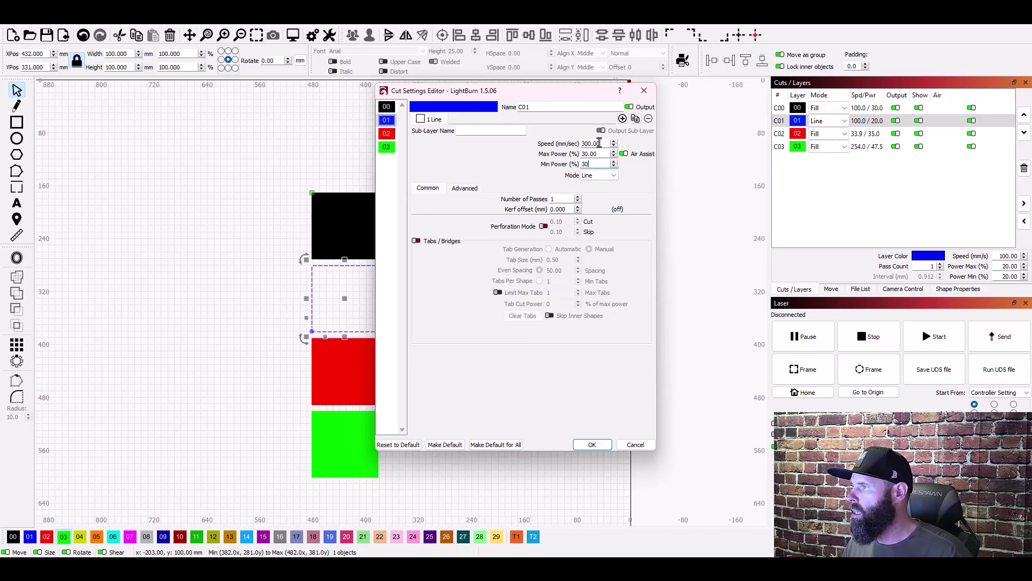
click(592, 177)
click(591, 195)
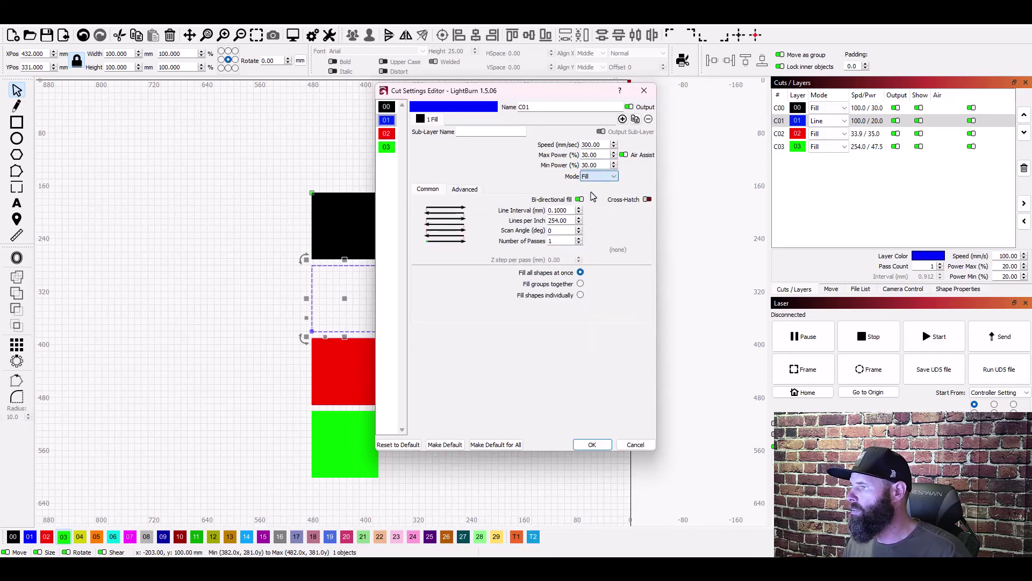
Step: Set red layer C02 to 400 mm/s, 30% max and min power, and 1 mm line interval
click(592, 444)
click(362, 392)
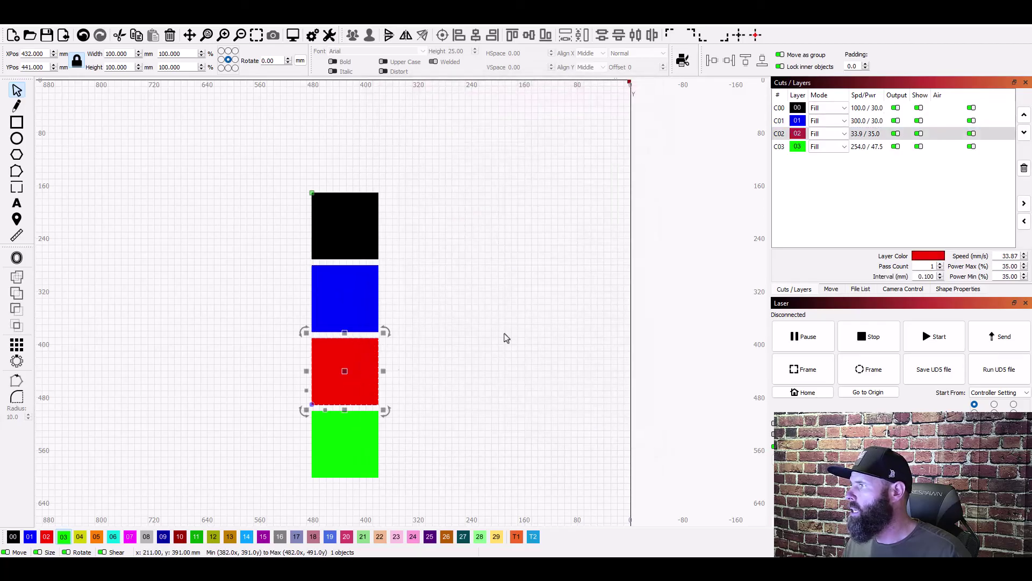
double_click(878, 137)
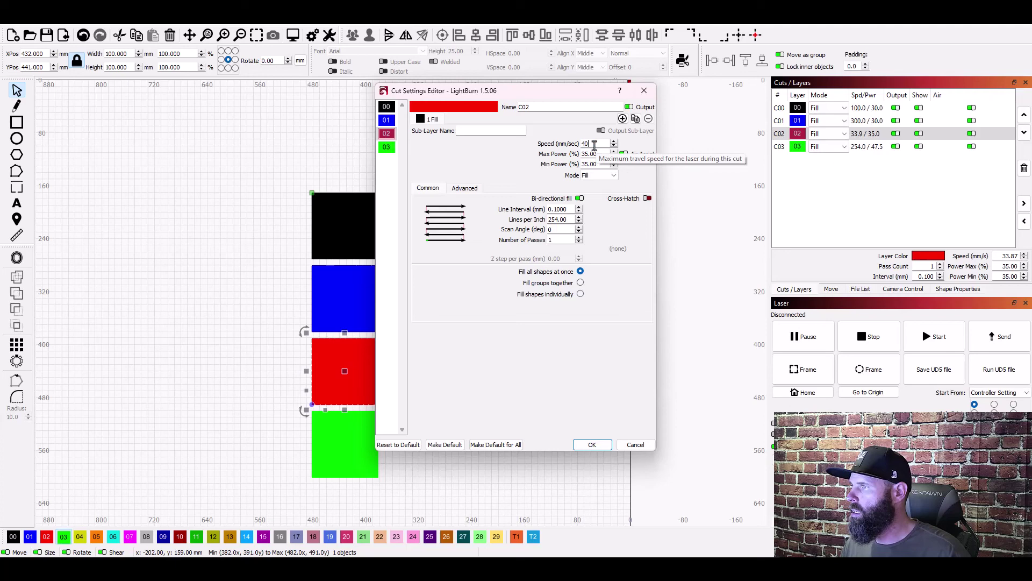
click(594, 153)
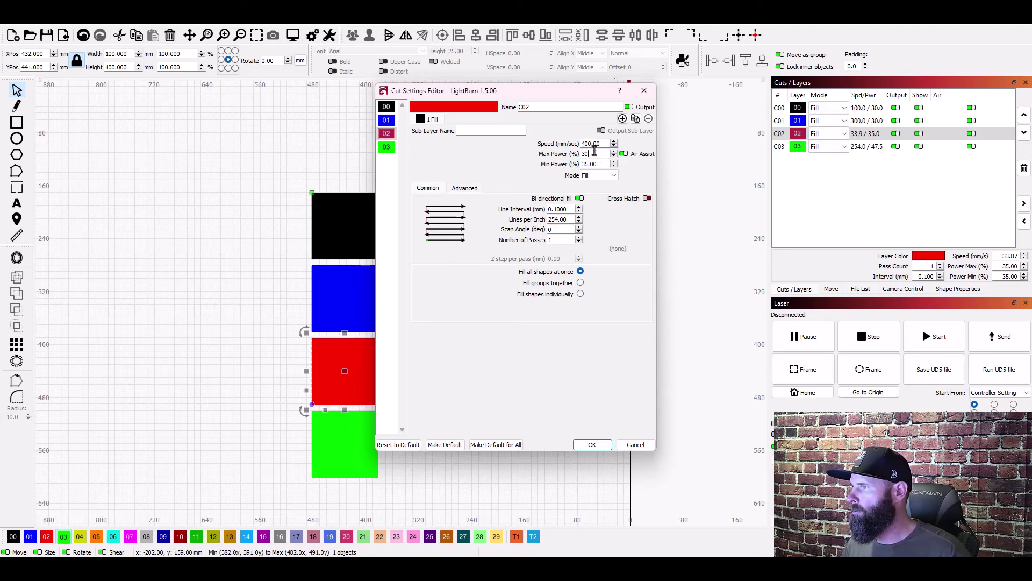
text(3)
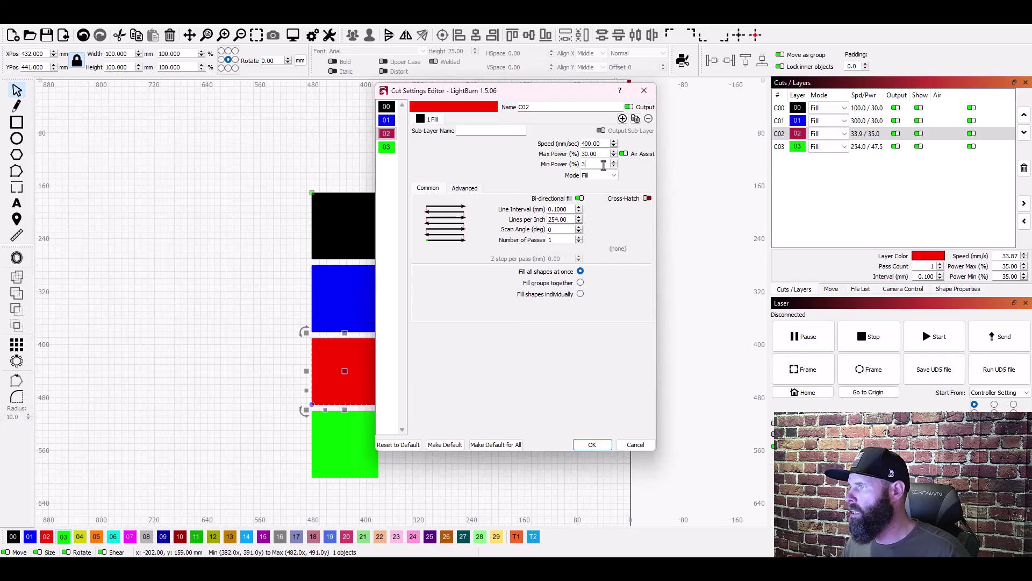
key(Tab)
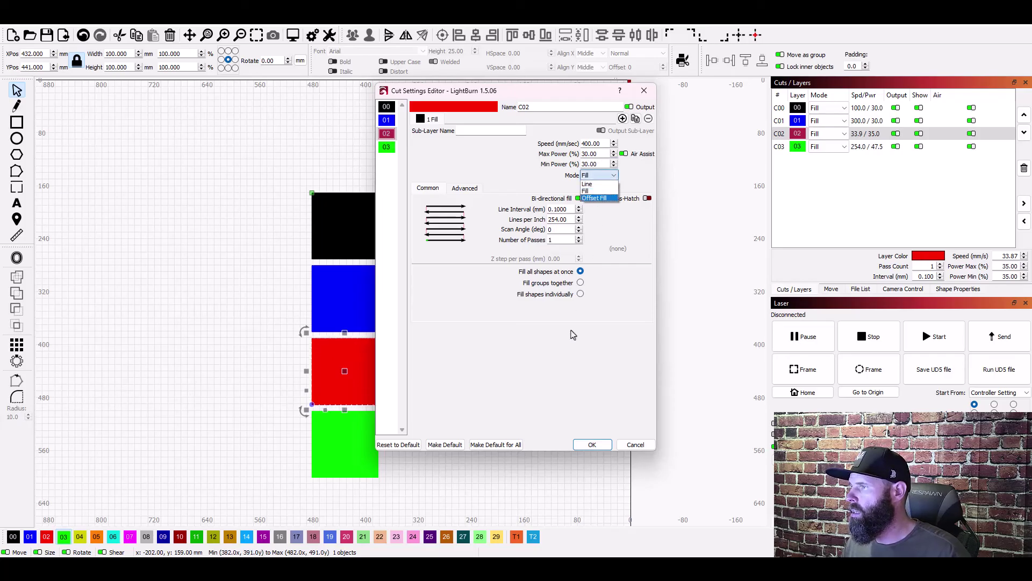
double_click(560, 209)
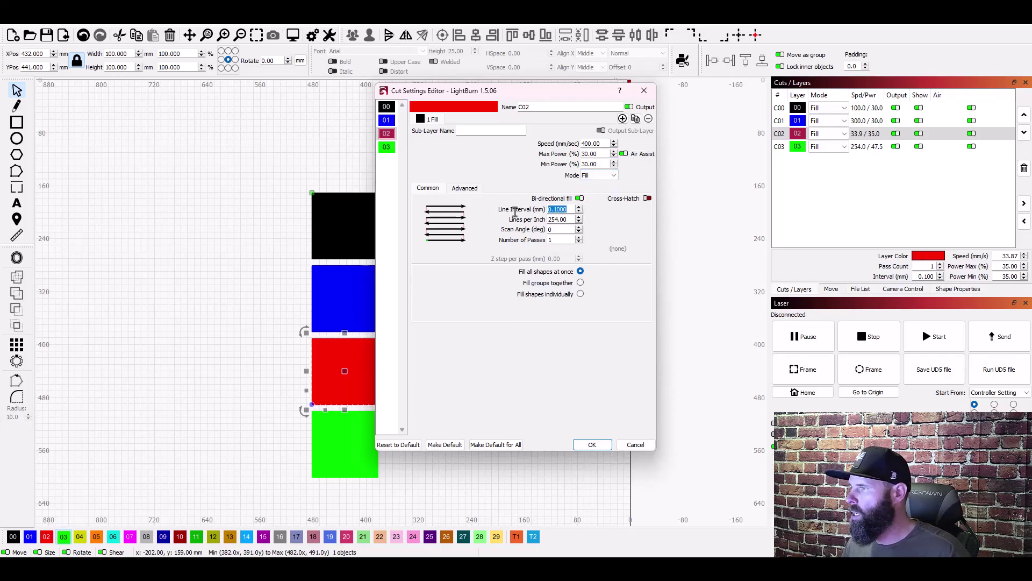
text(1)
key(Tab)
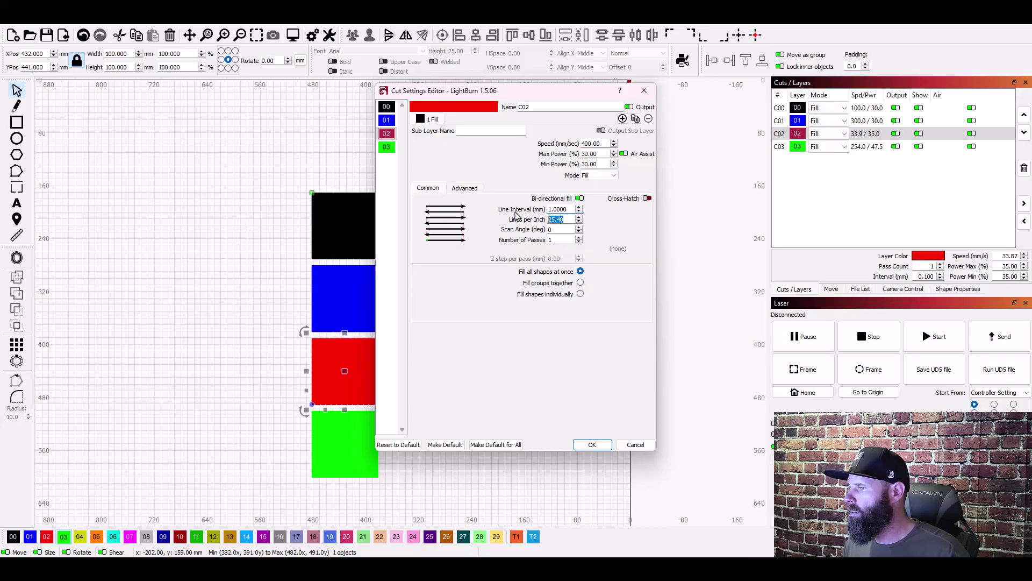
click(594, 447)
Step: Change blue layer C01's line interval to 1 mm
click(362, 291)
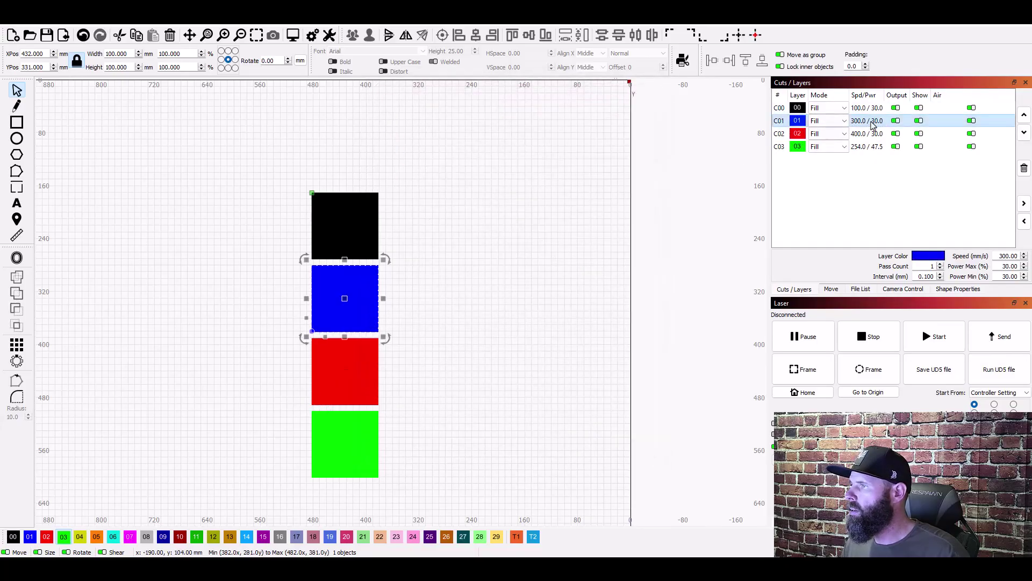
double_click(872, 123)
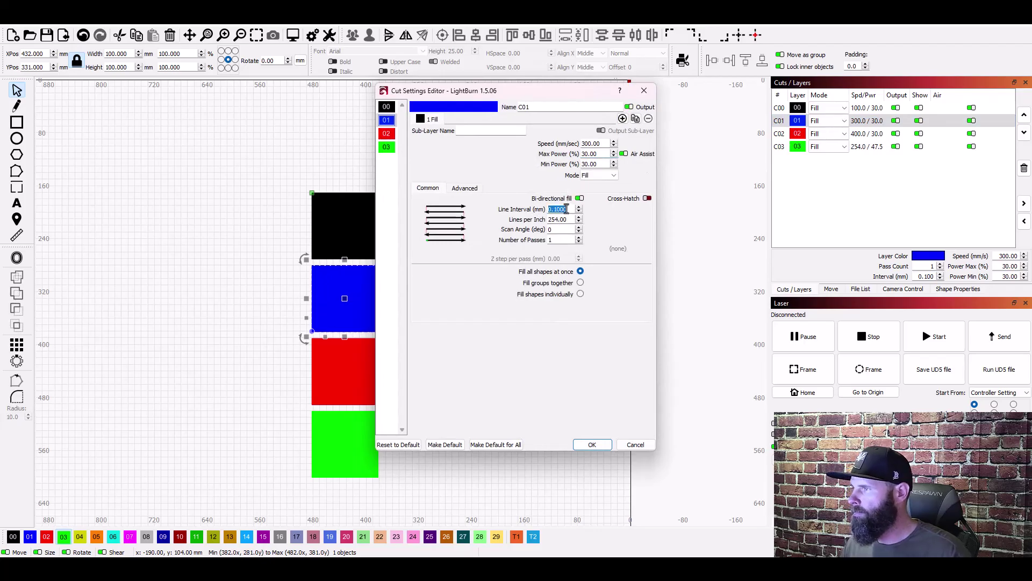
text(1)
key(Tab)
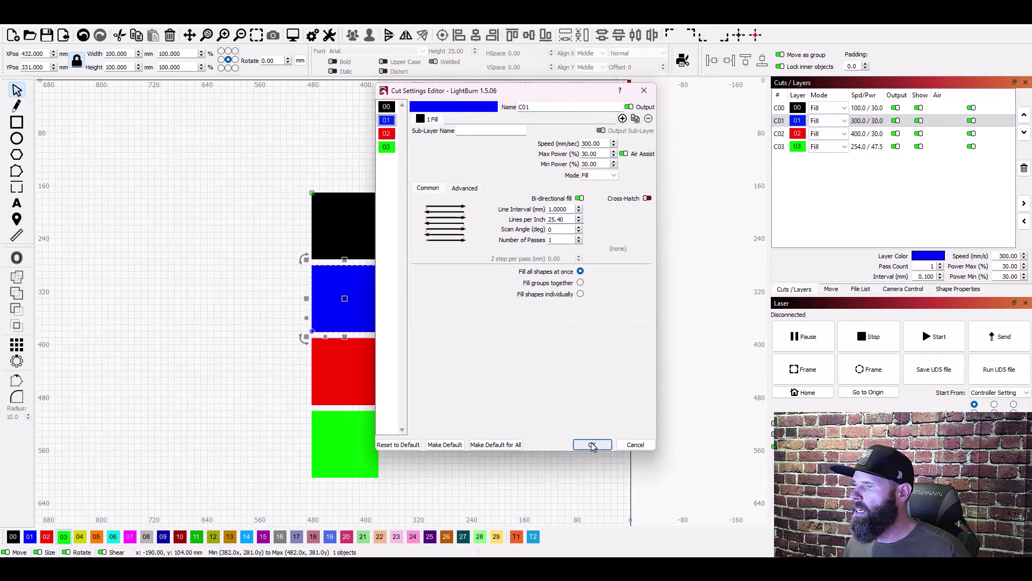
click(592, 444)
click(355, 444)
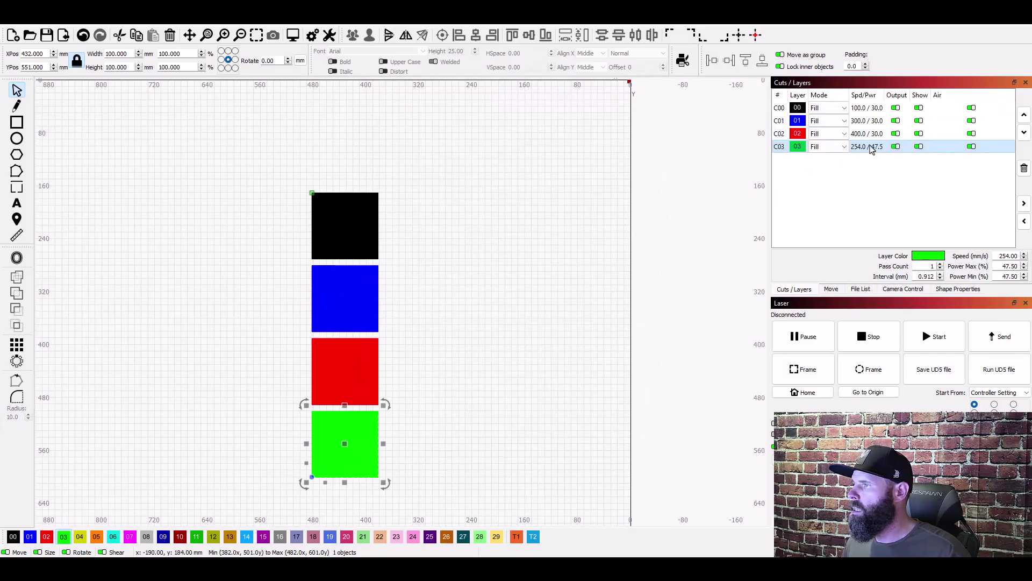
Step: Give green layer C03 600 mm/s speed, 30% max and min power, and 1 mm line interval
double_click(869, 148)
drag(599, 144, 555, 145)
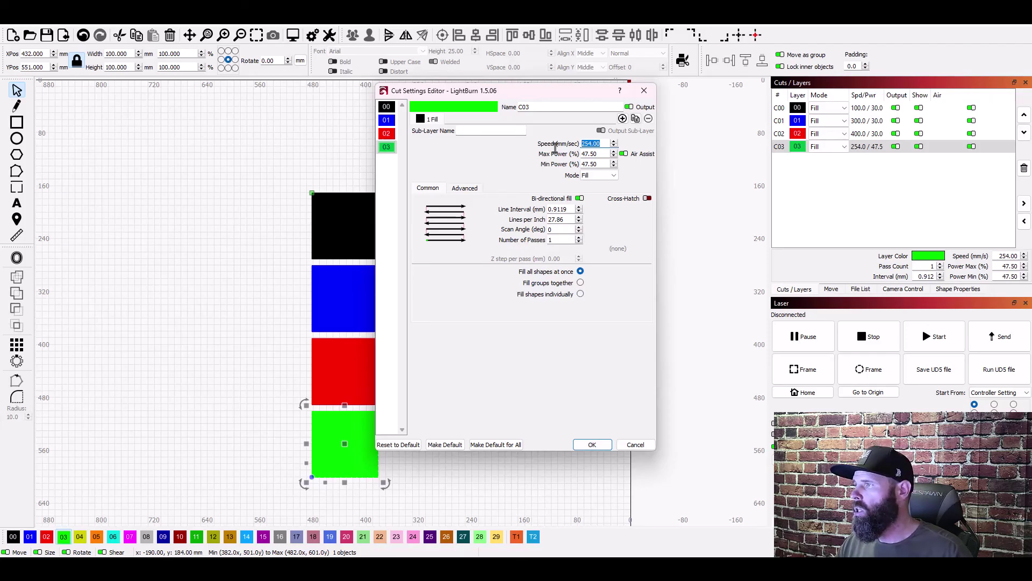
text(6)
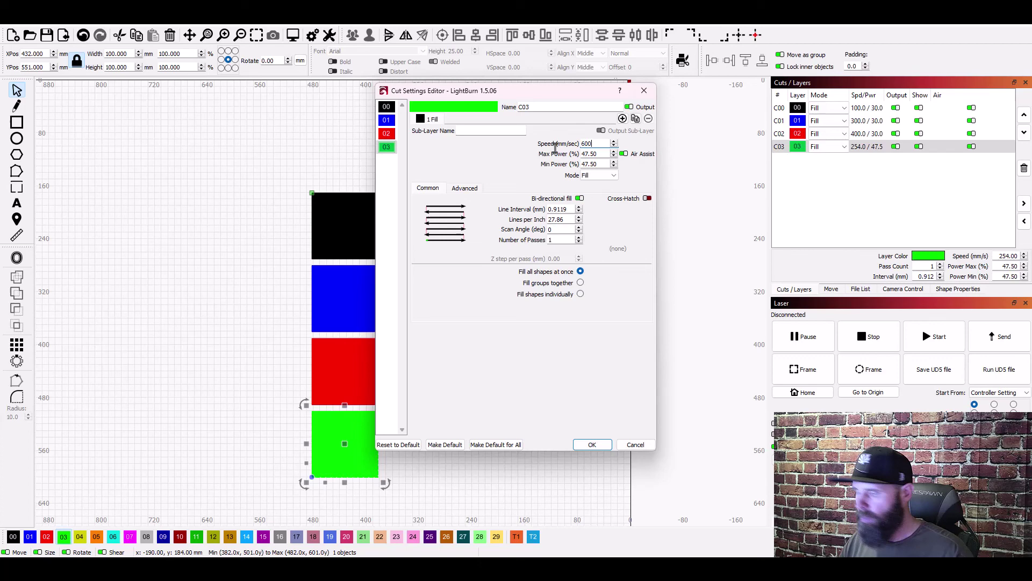
key(Tab)
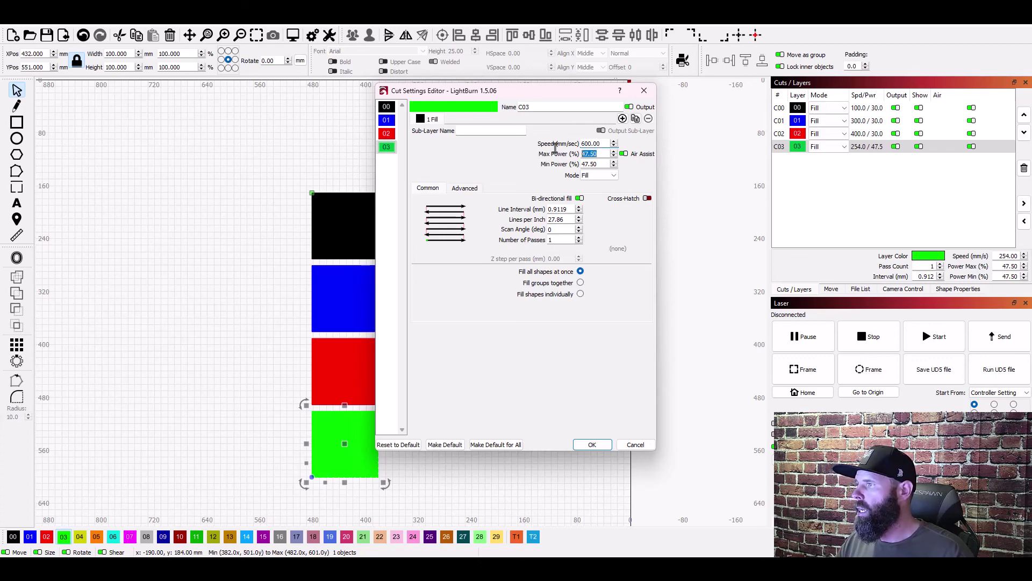
key(Tab)
text(30)
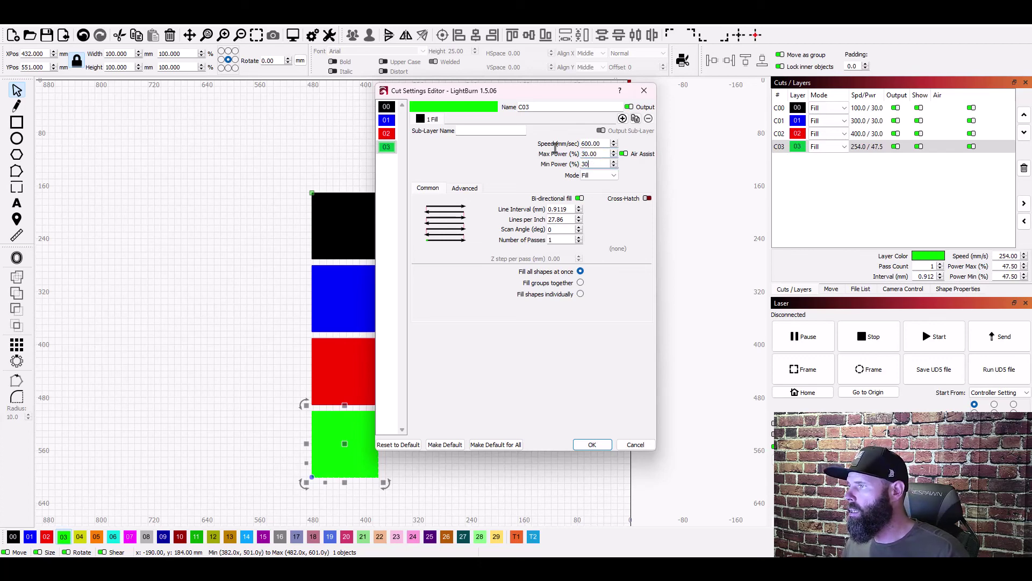
key(Tab)
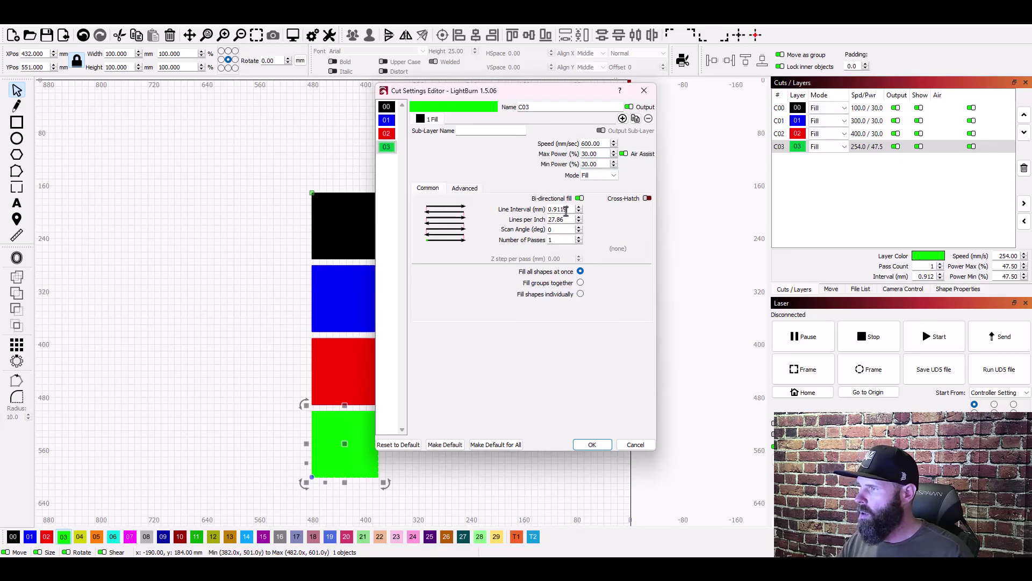
double_click(566, 209)
text(1)
key(Tab)
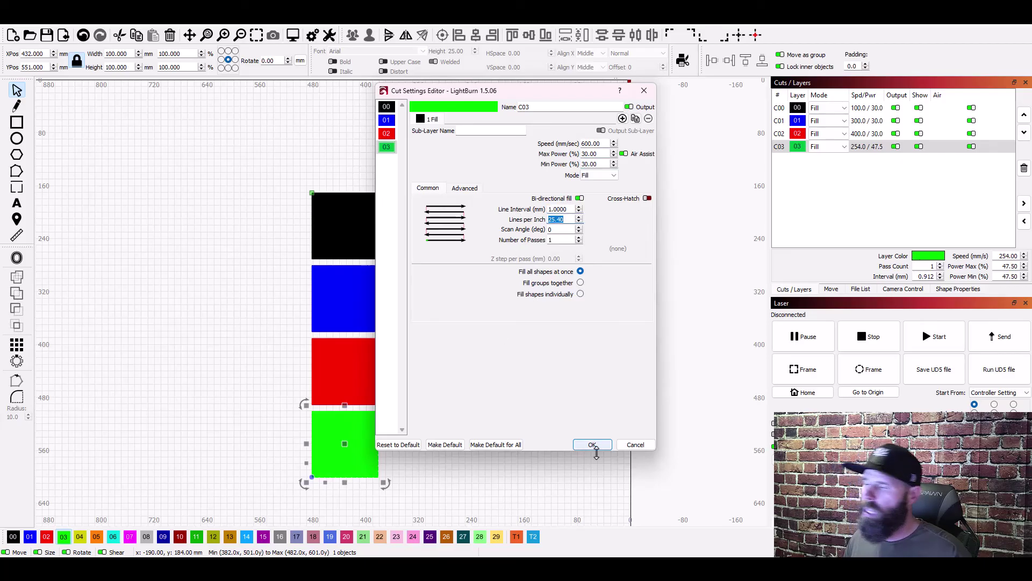
click(592, 445)
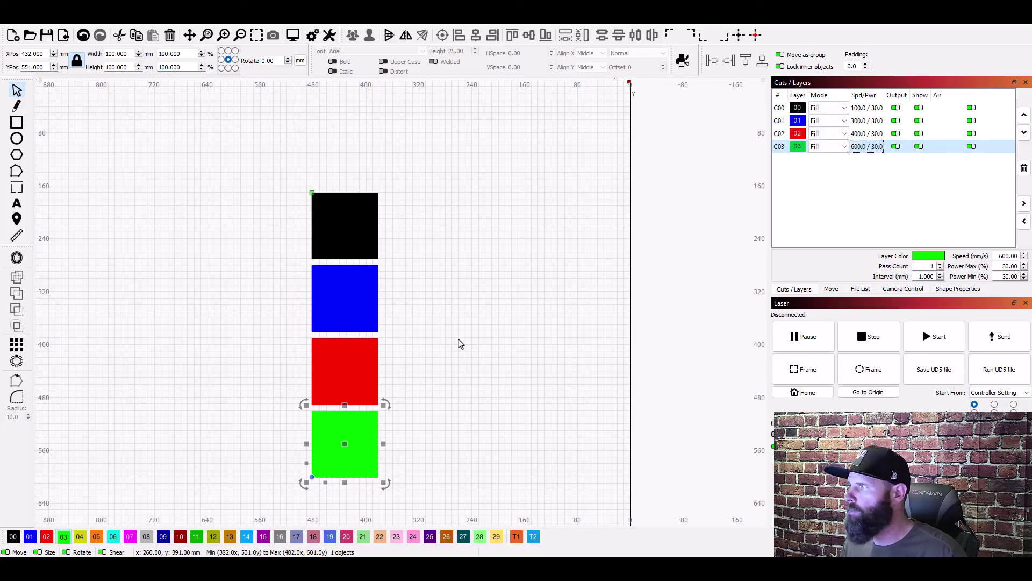
scroll(490, 280, down, 2)
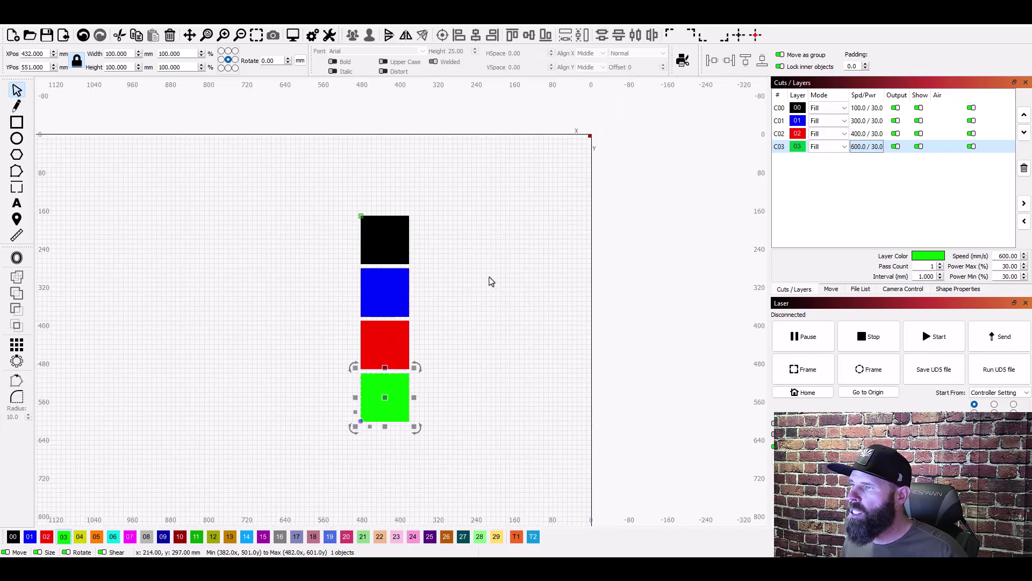
scroll(440, 427, up, 1)
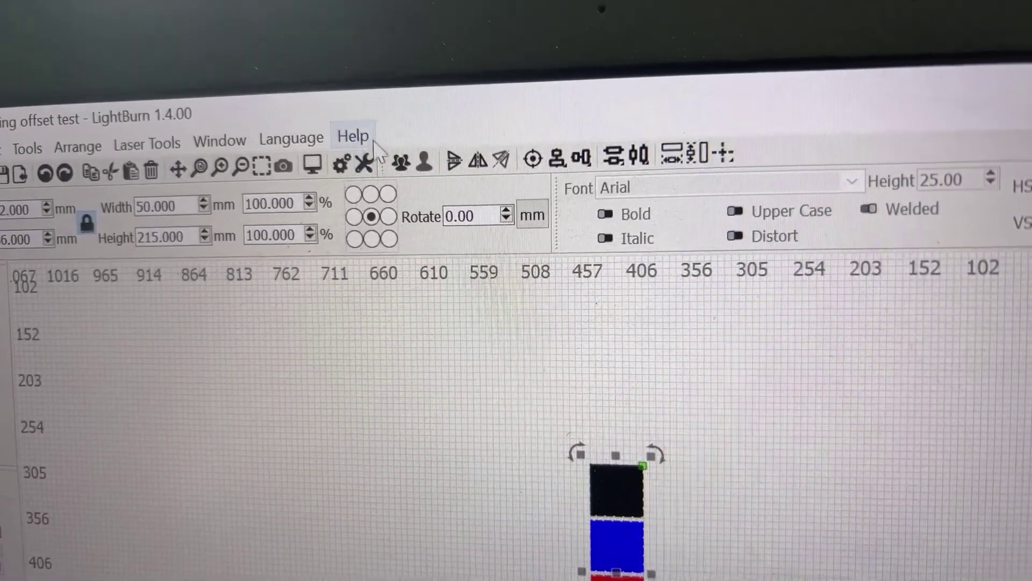
Step: Add a new scanning offset entry in Device Settings, starting at 100 mm/s
click(352, 173)
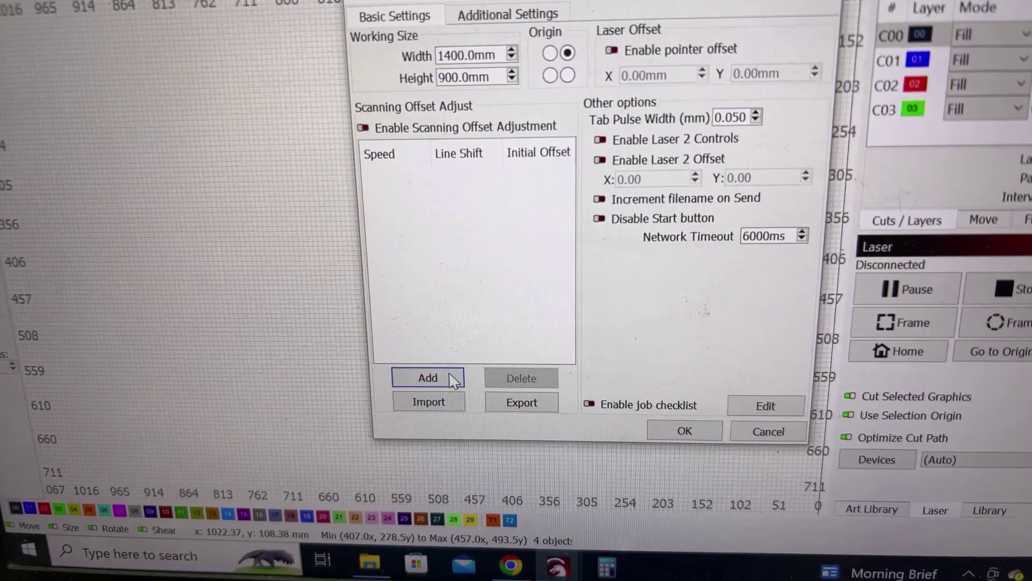
click(449, 457)
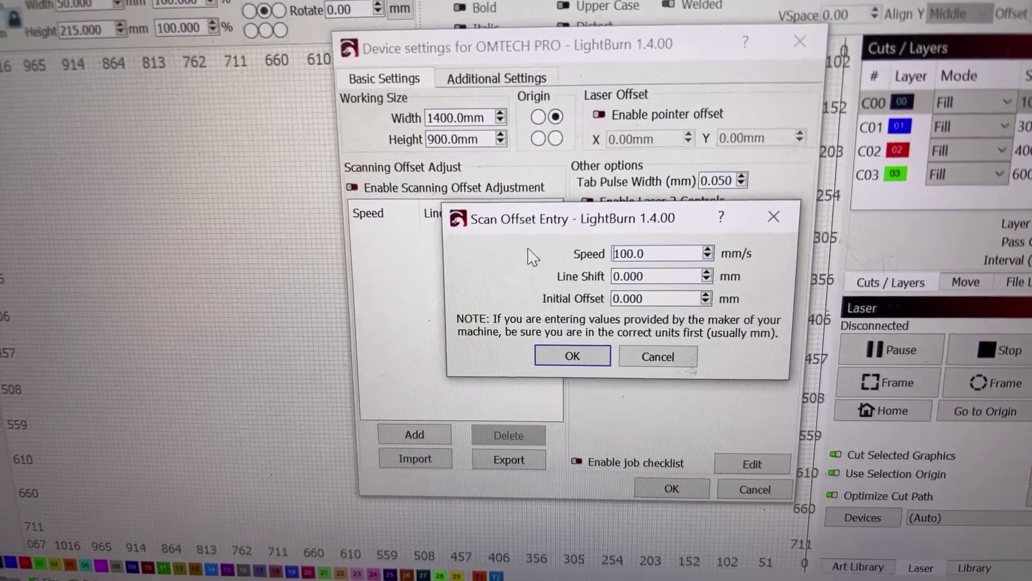
Step: Save the speed and line-shift entry into the scanning offset table for 100–600 mm/s
click(540, 362)
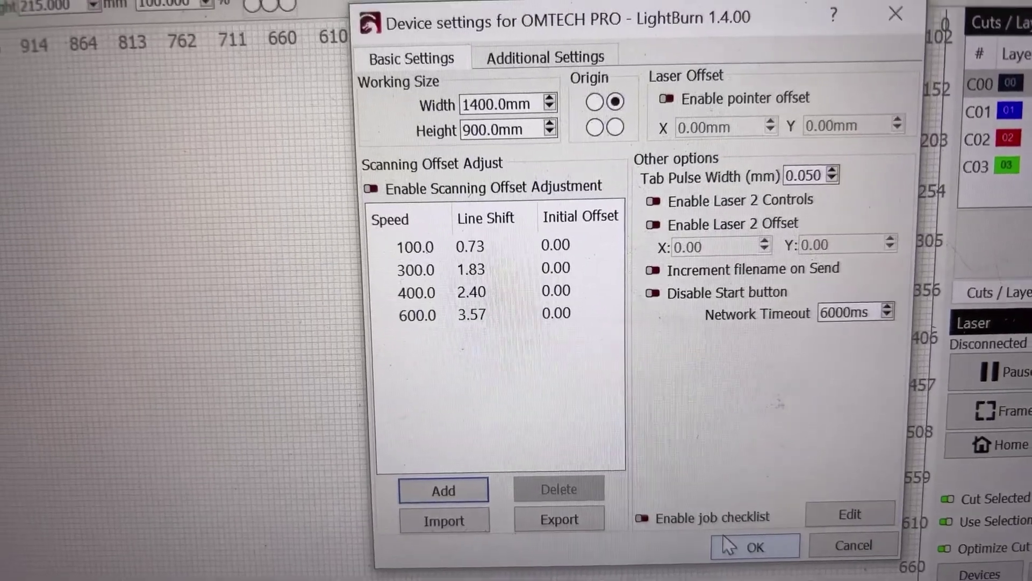